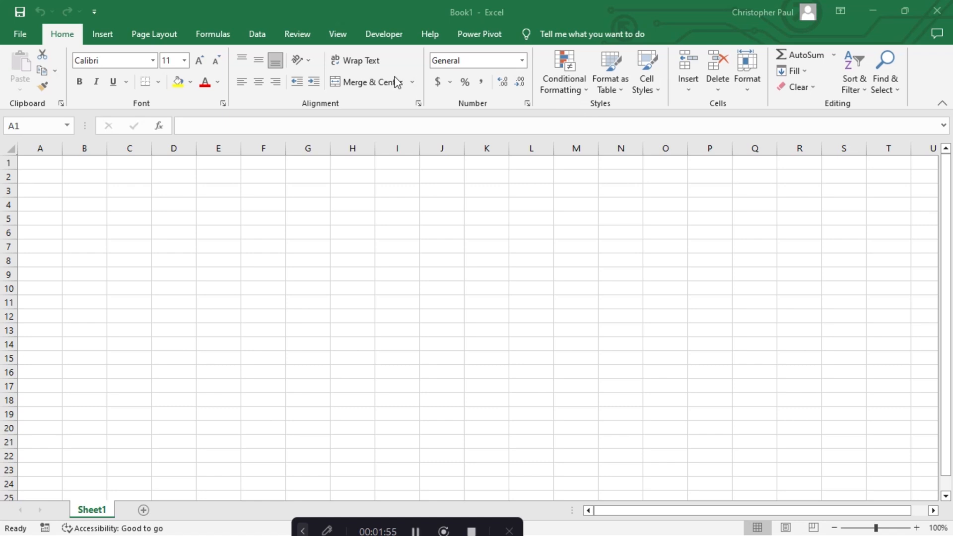
Examine the Insert and Formulas command groups, and collapse the ribbon and restore it to a permanently shown state.
click(100, 38)
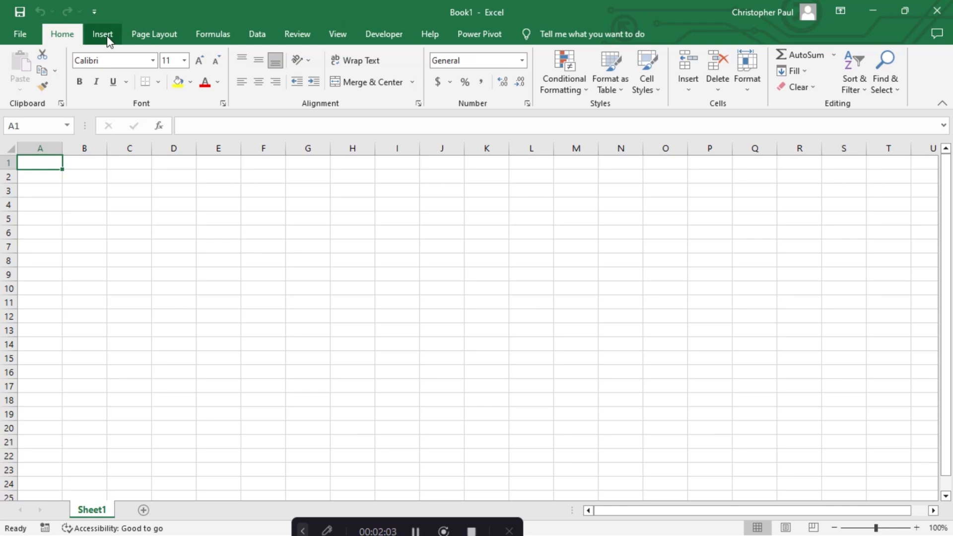
click(107, 38)
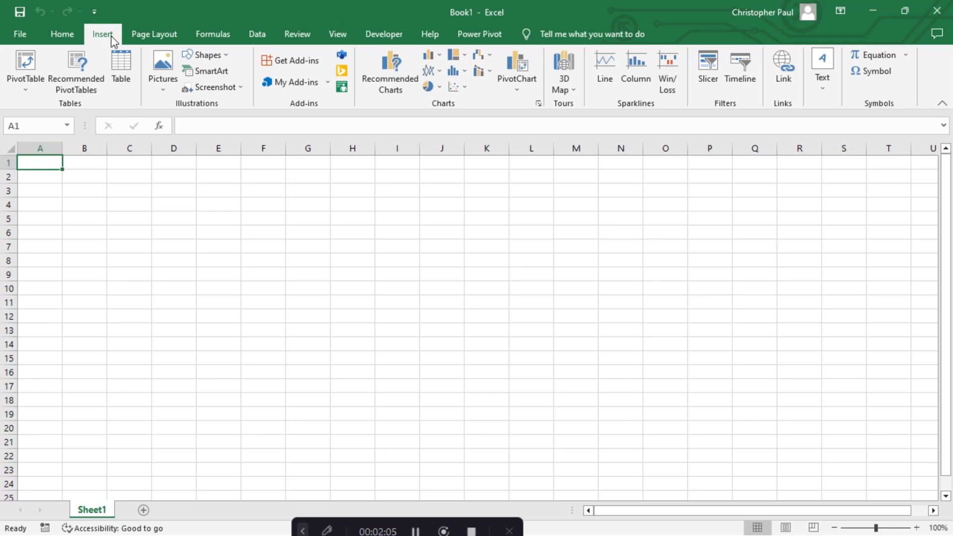
click(213, 38)
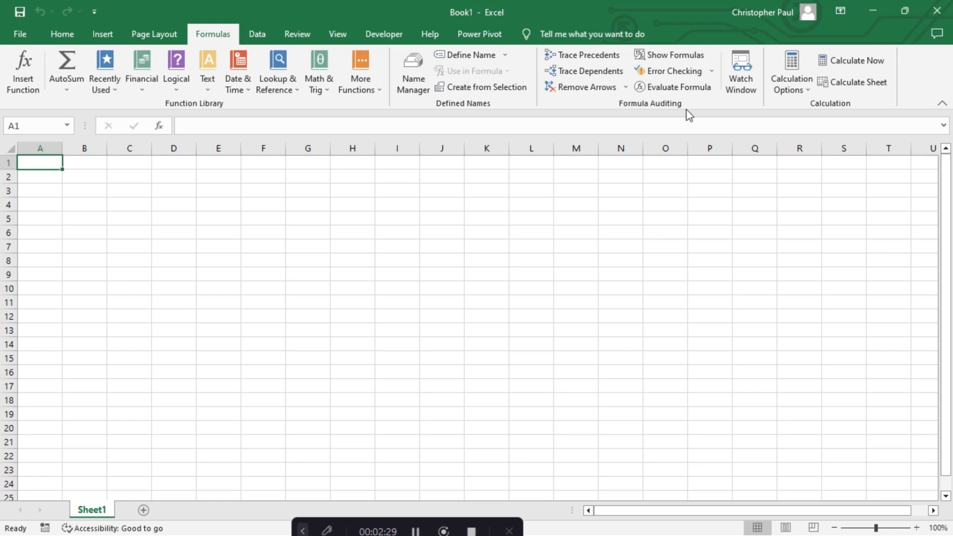
click(942, 103)
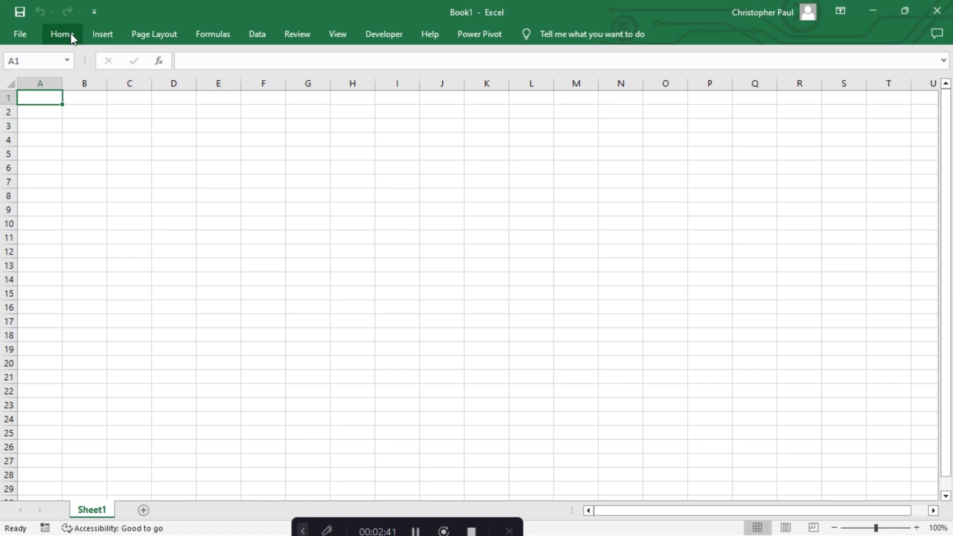
click(212, 36)
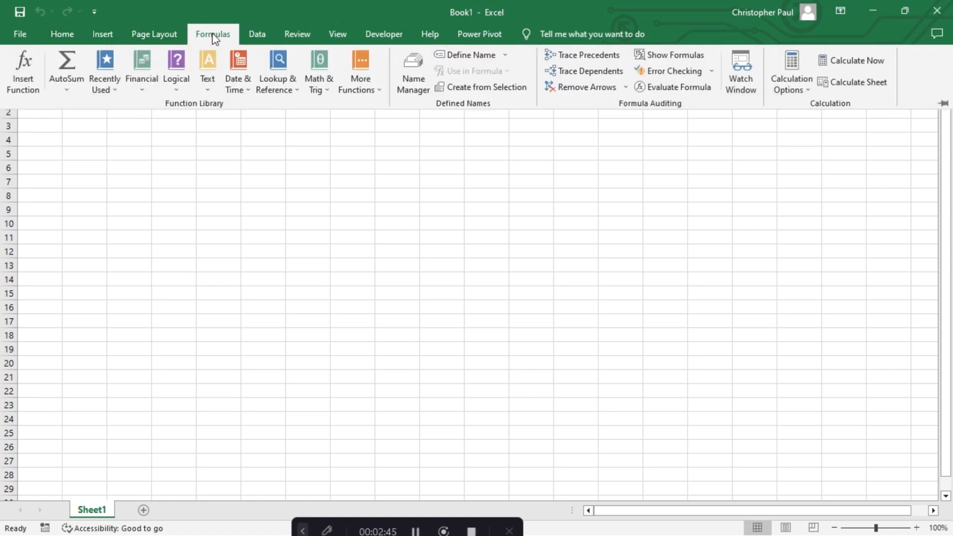
click(943, 104)
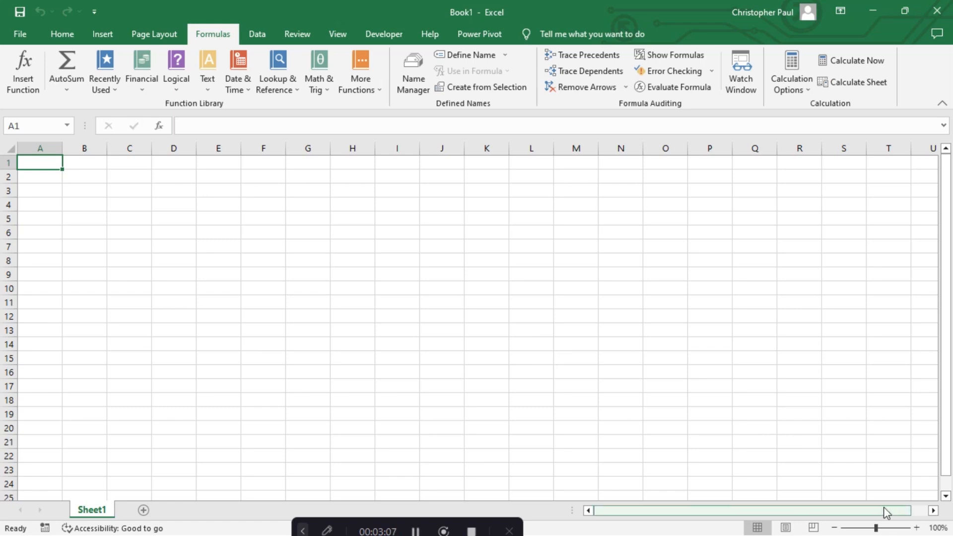
View the sheet in Page Break Preview and Page Layout view, and return it to Normal view.
mouse_move(877, 529)
mouse_down()
mouse_move(902, 526)
mouse_move(854, 528)
mouse_move(877, 530)
mouse_up()
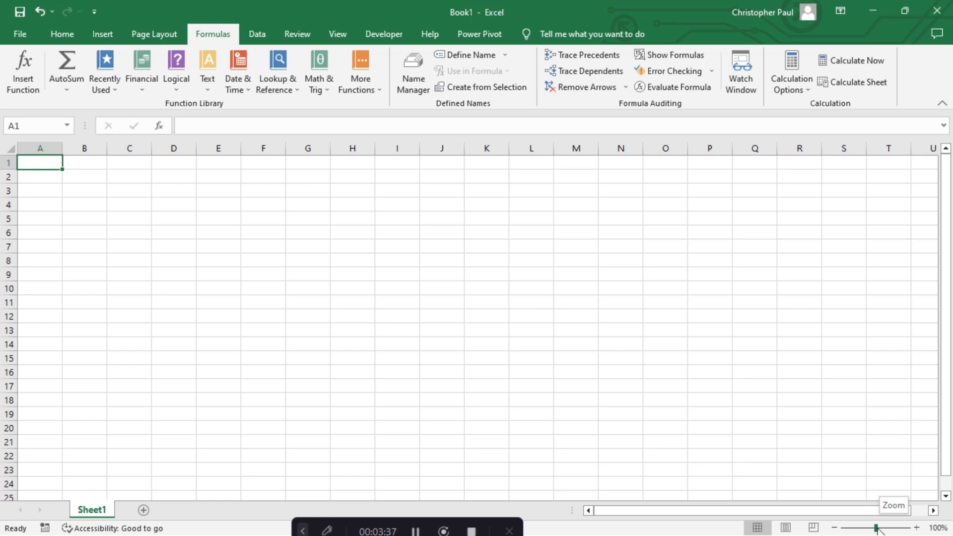
click(812, 527)
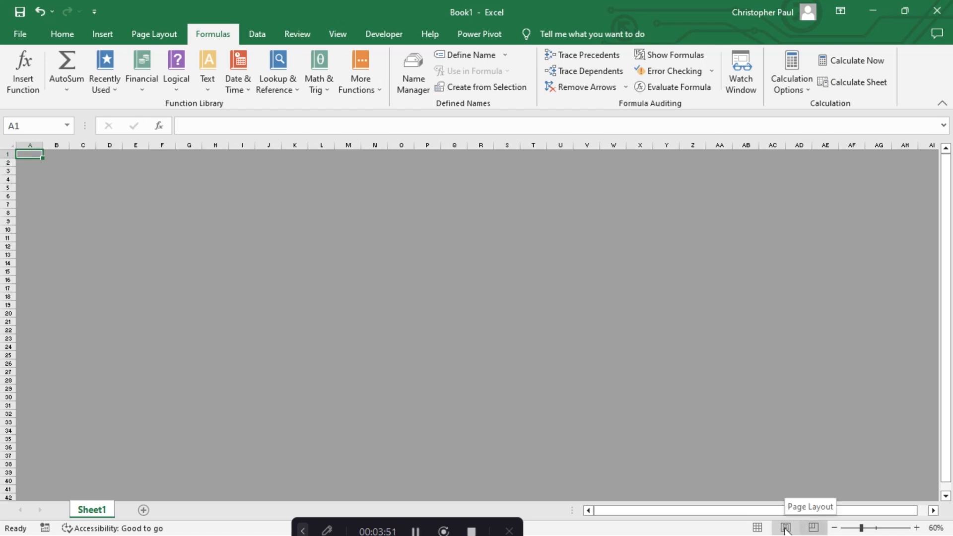
click(785, 529)
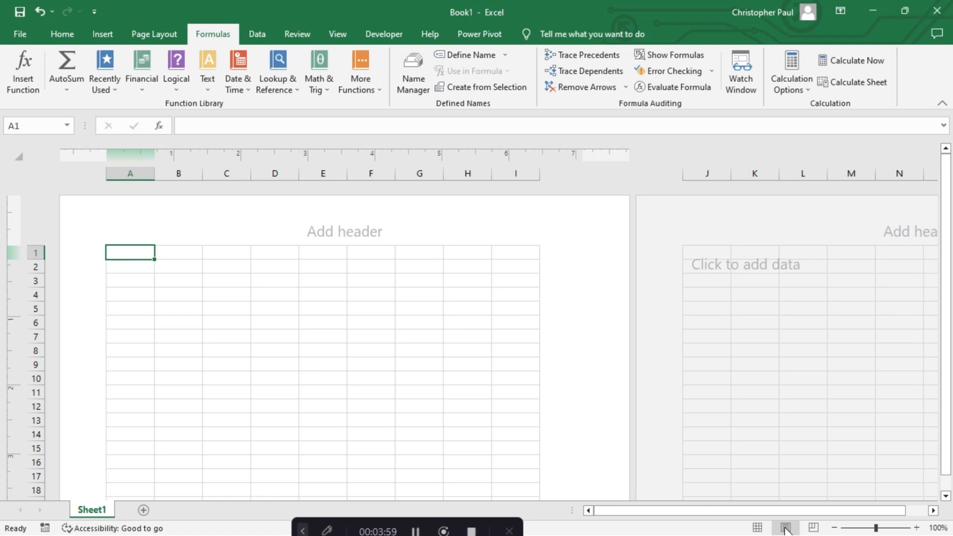
drag(769, 512, 809, 510)
click(758, 528)
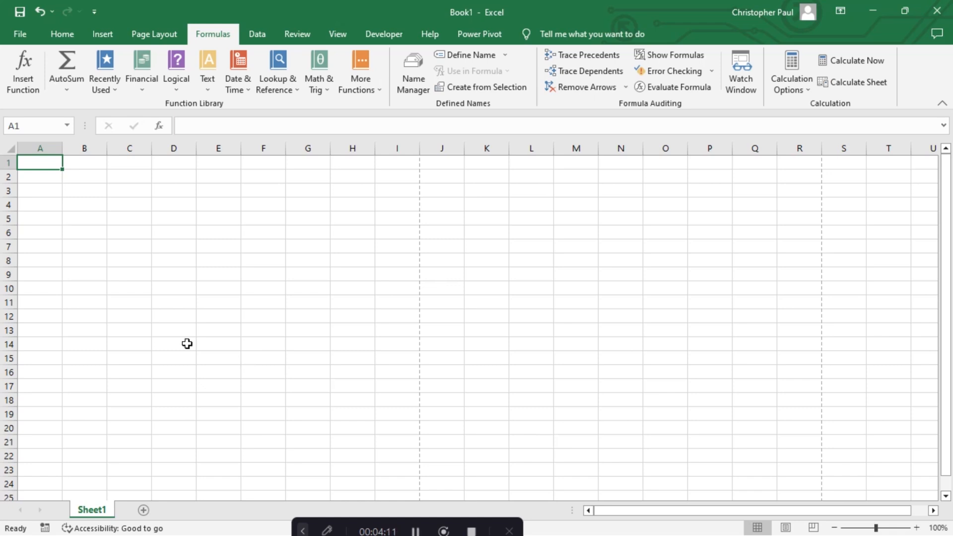
Add a second worksheet to the workbook and return to Sheet1.
click(143, 511)
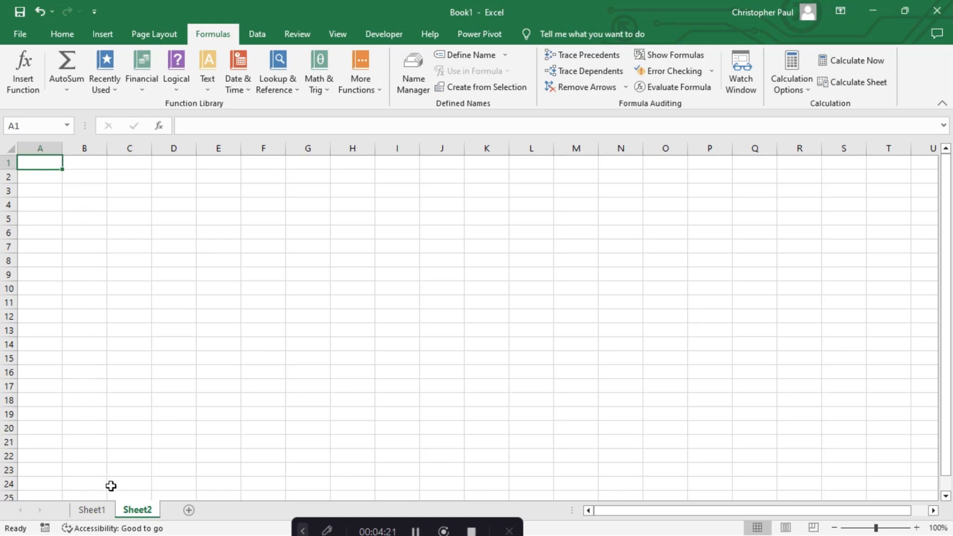
click(94, 510)
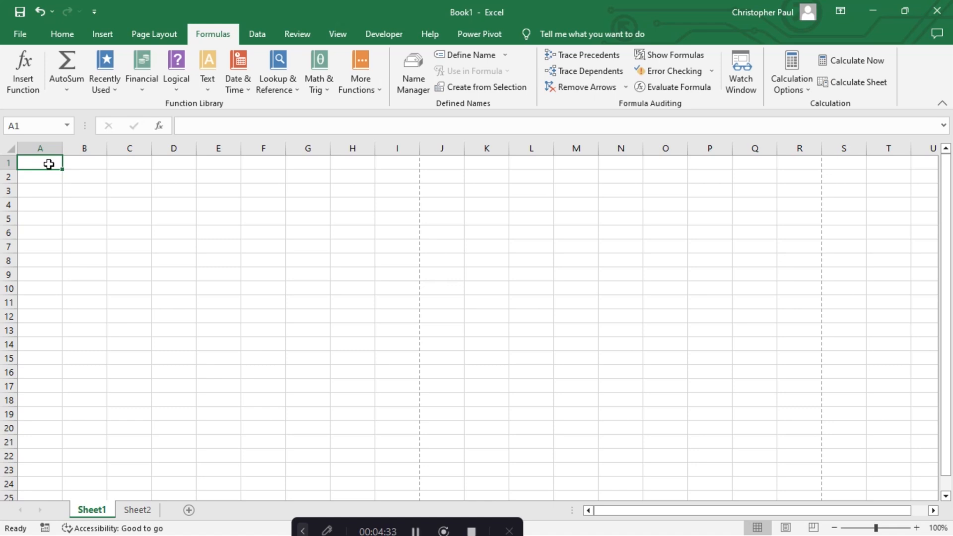
Examine the worksheet's extent by selecting row 1, visiting its last column and column A's last row, and returning to the top rows.
key(shift+space)
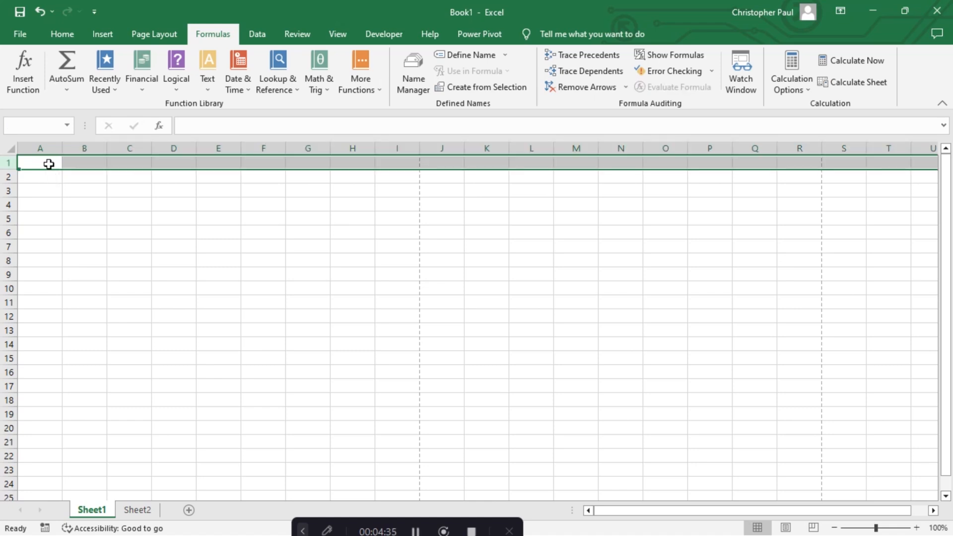
key(ctrl+Right)
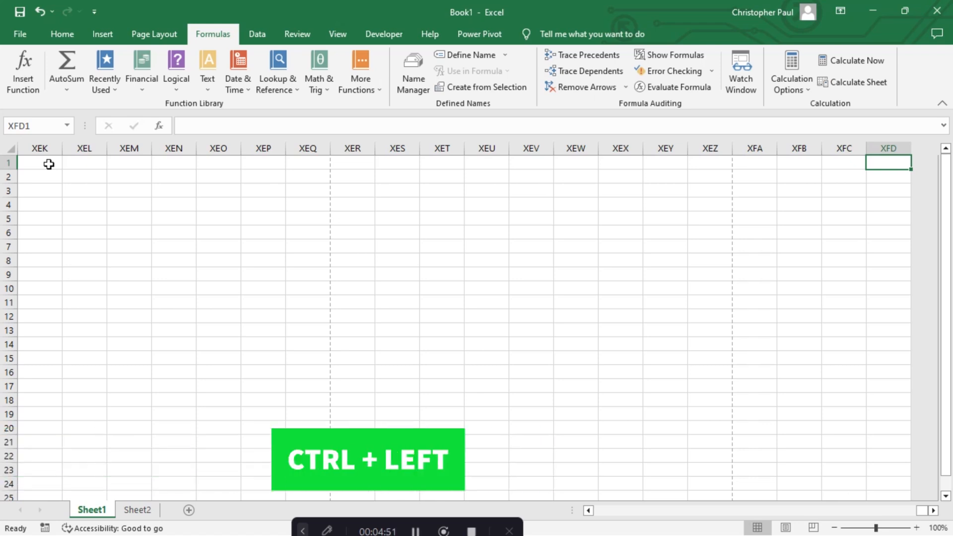
key(ctrl+Left)
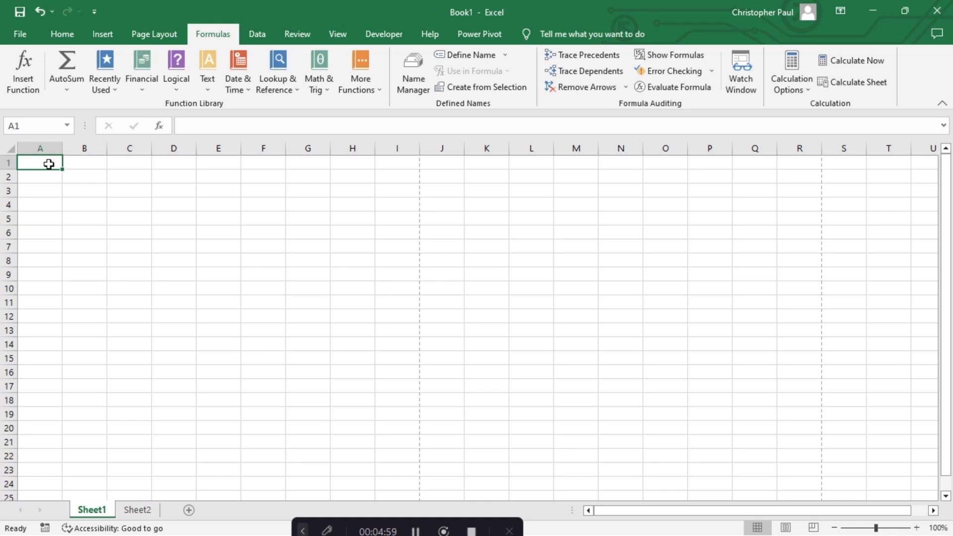
key(ctrl+Down)
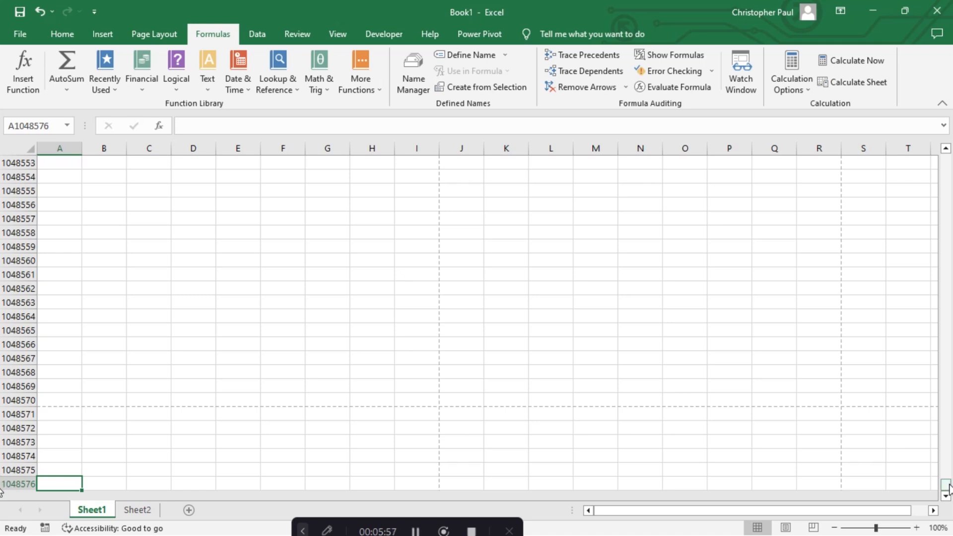
drag(948, 485, 947, 156)
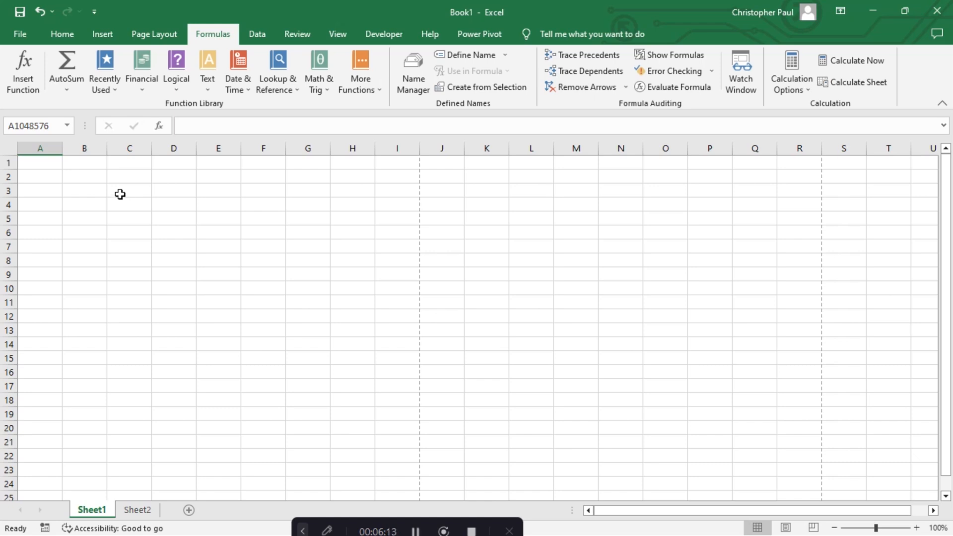
Show the Home commands and examine individual cell addresses by stepping through cells C4 to C7.
click(62, 33)
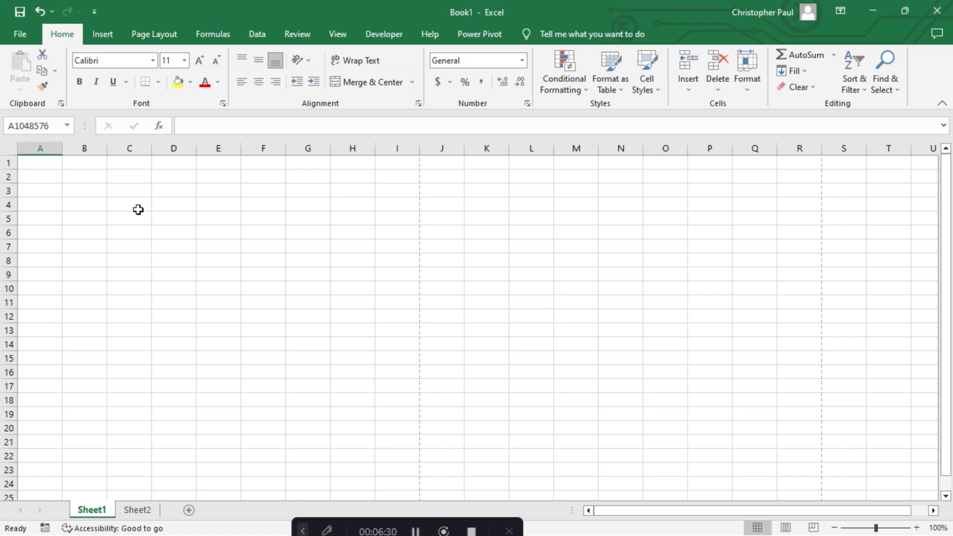
click(131, 206)
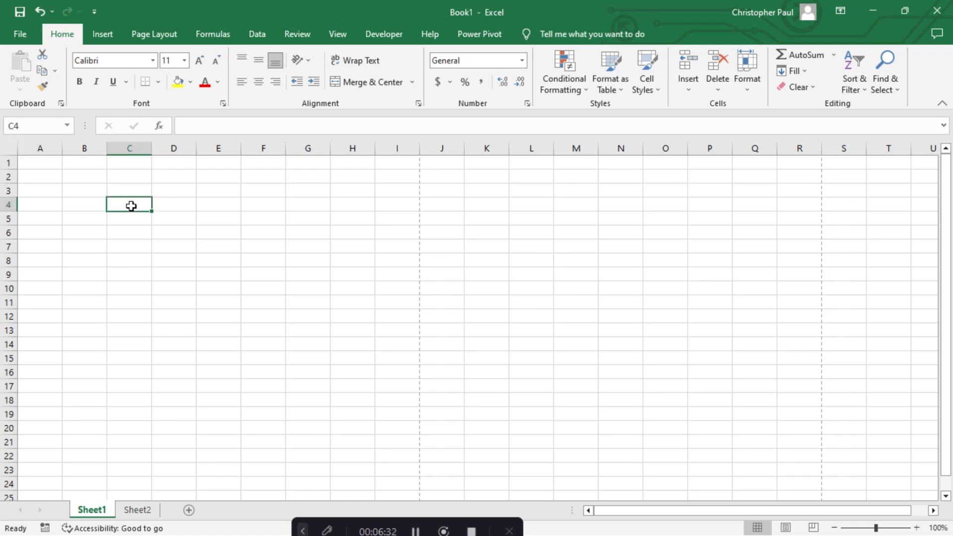
click(131, 219)
click(131, 234)
click(131, 248)
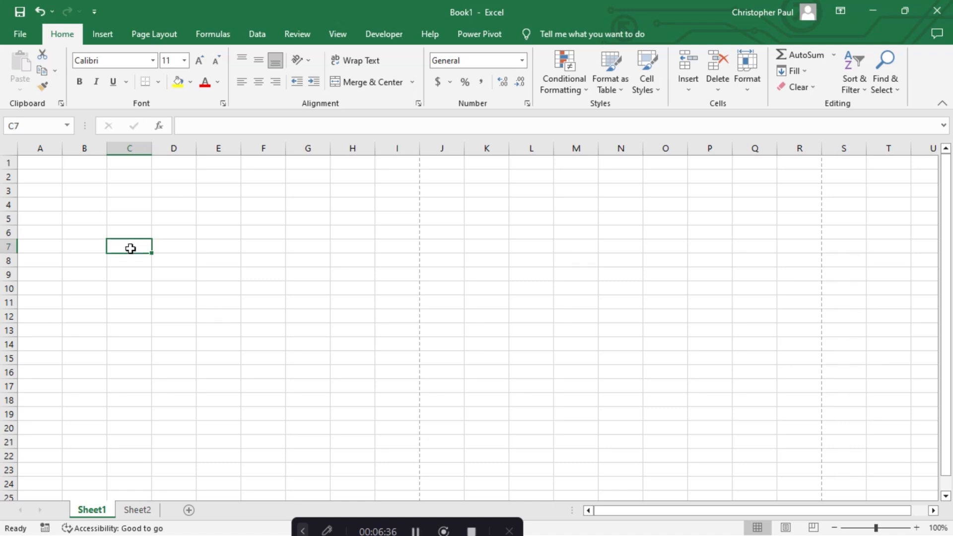
click(130, 233)
click(132, 214)
click(132, 206)
Enter the number 1 in cell C5 and 234 in cell C6.
click(132, 216)
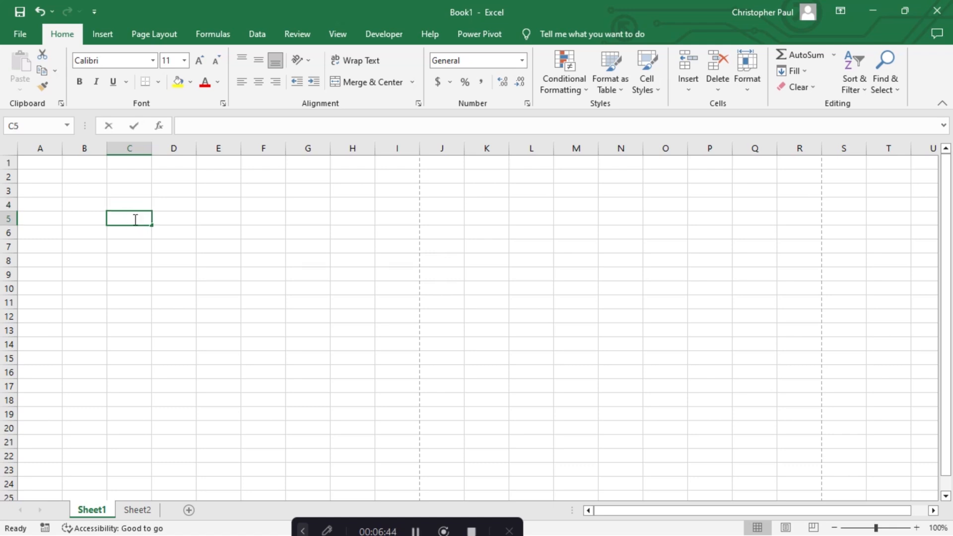
text(1)
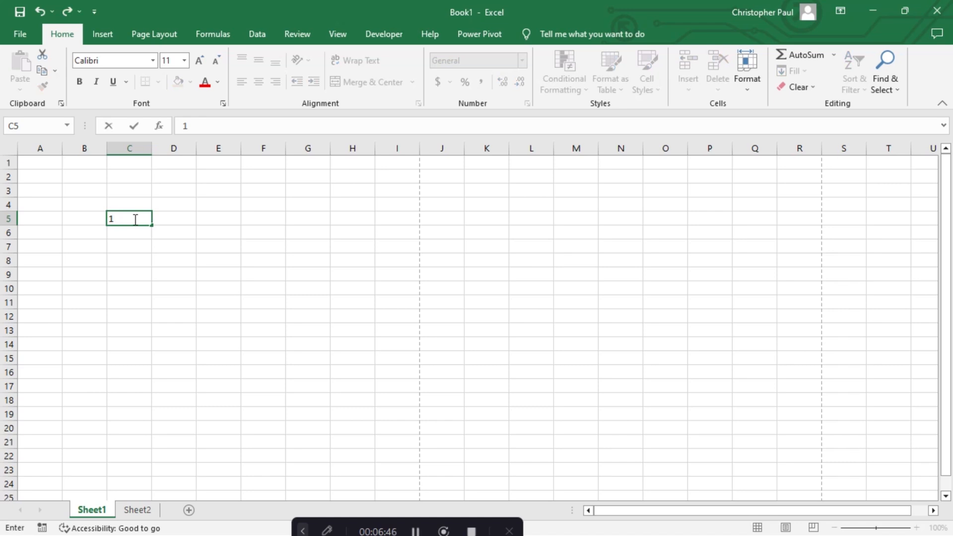
key(Tab)
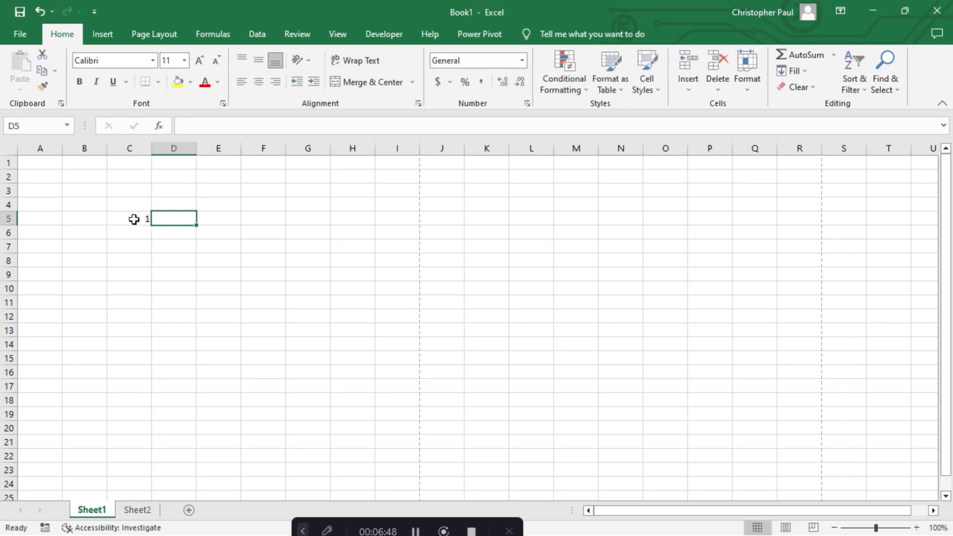
click(140, 231)
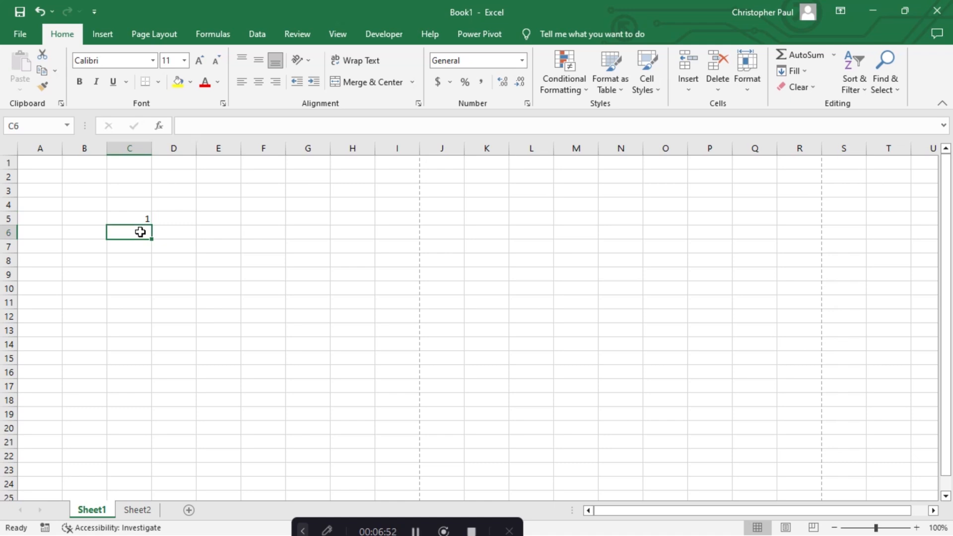
text(234)
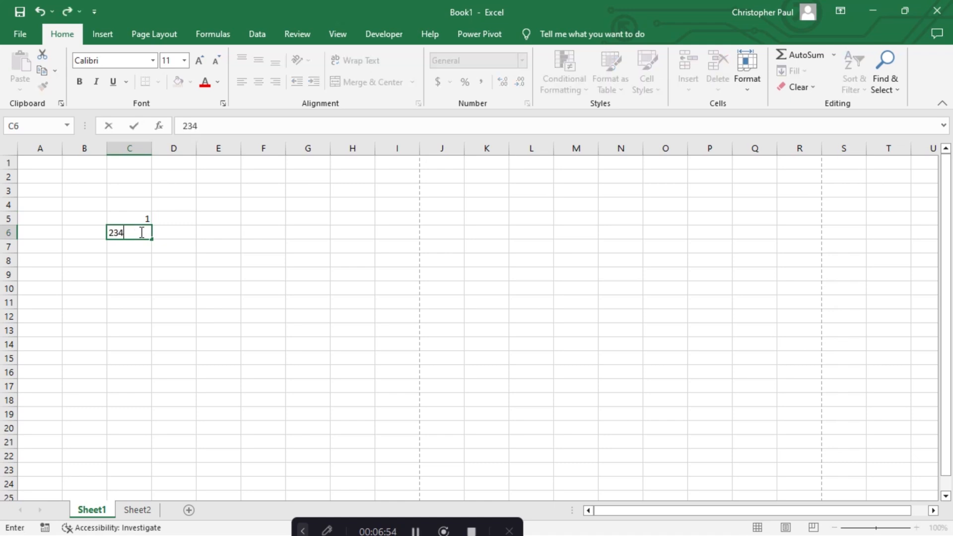
key(Tab)
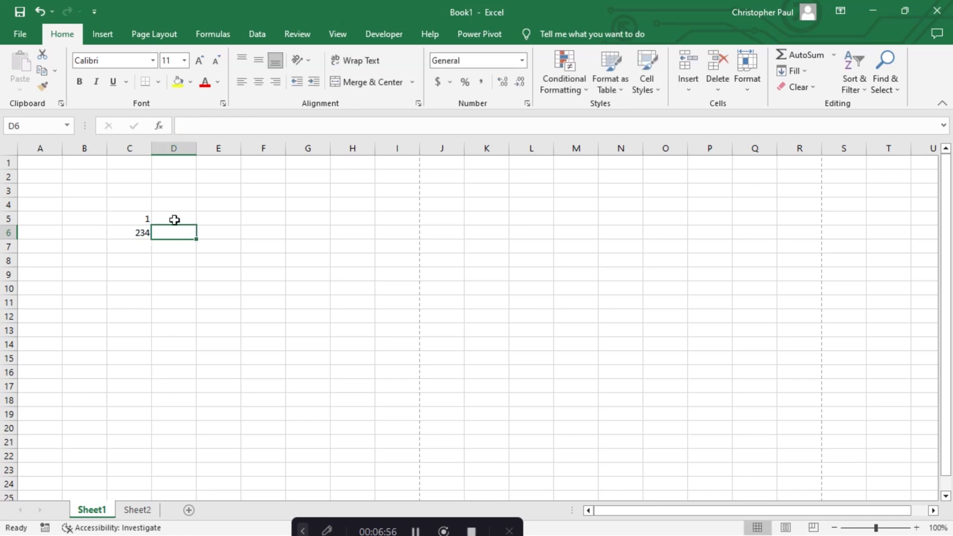
Enter the text "Place" in cell D5.
click(172, 217)
text(Pl)
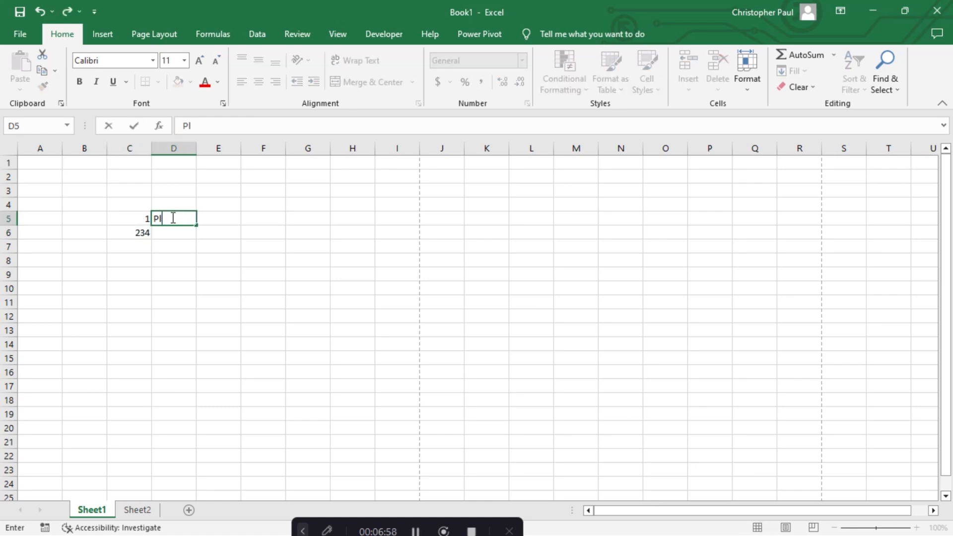
text(ace)
key(Return)
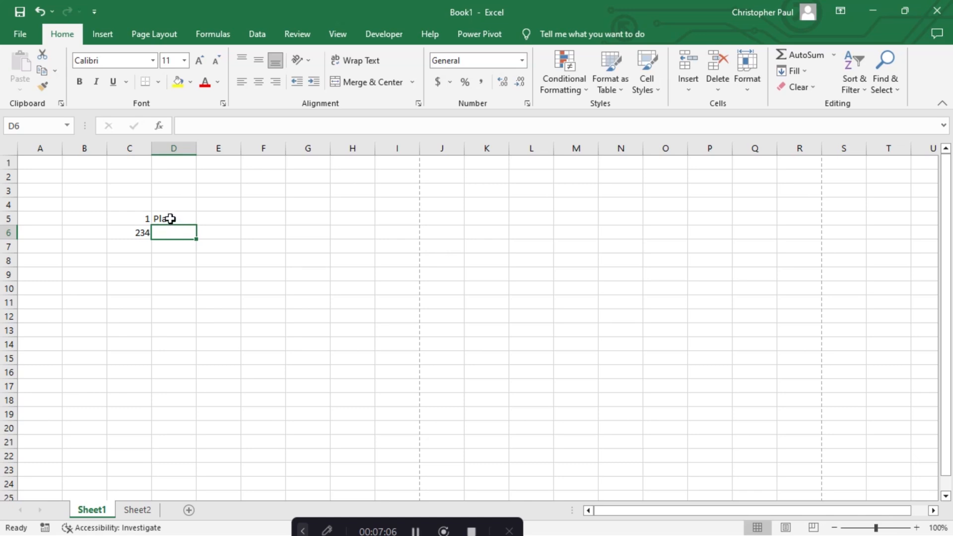
Compare how the number in C5 and the text in D5 are aligned within their cells.
click(171, 219)
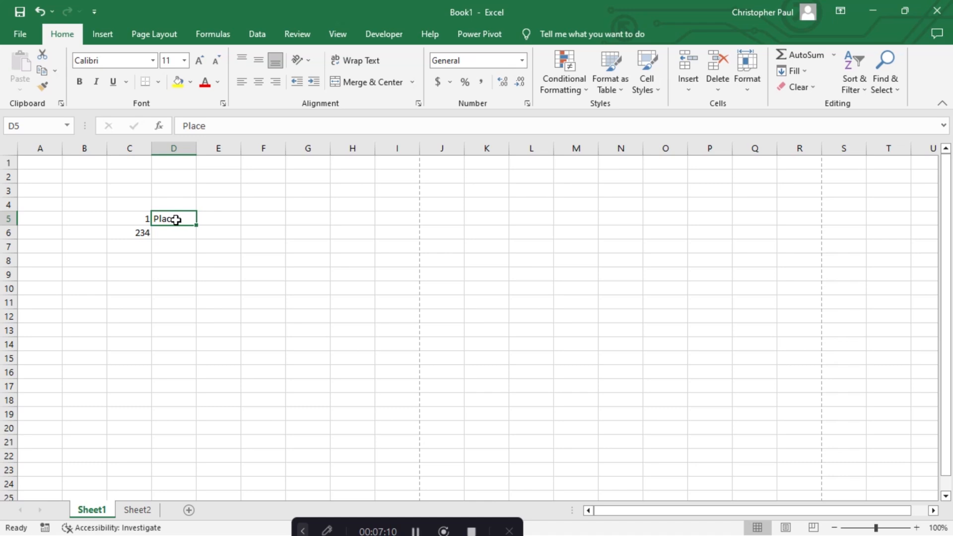
click(137, 218)
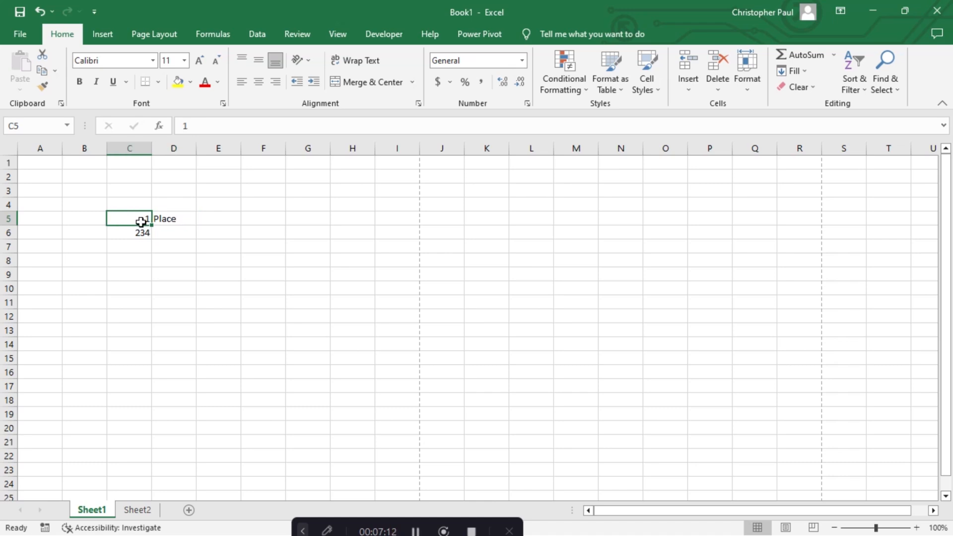
click(173, 221)
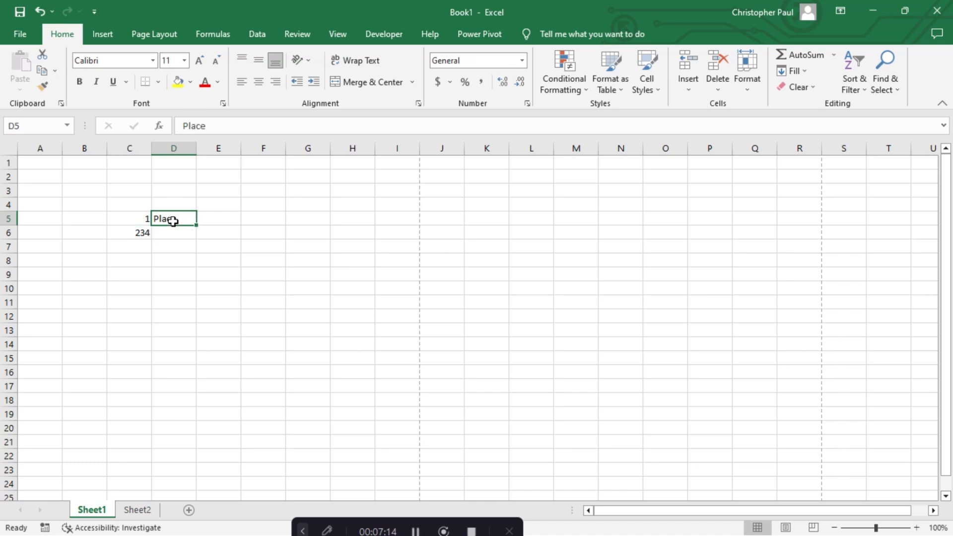
click(137, 218)
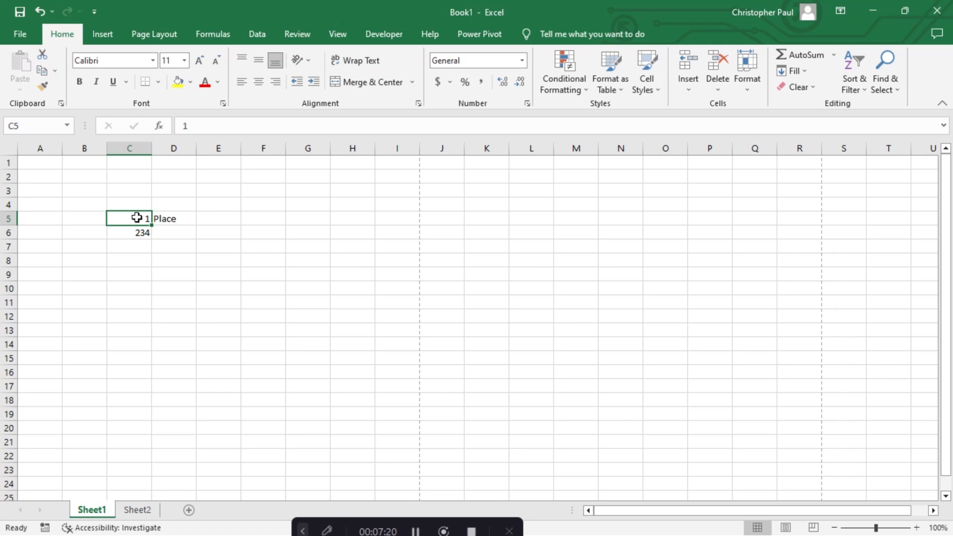
click(178, 222)
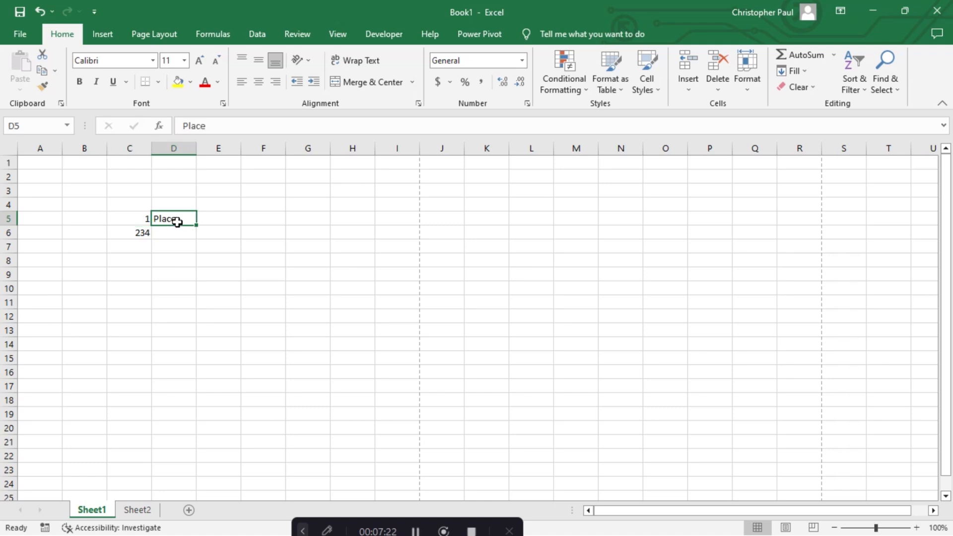
click(139, 220)
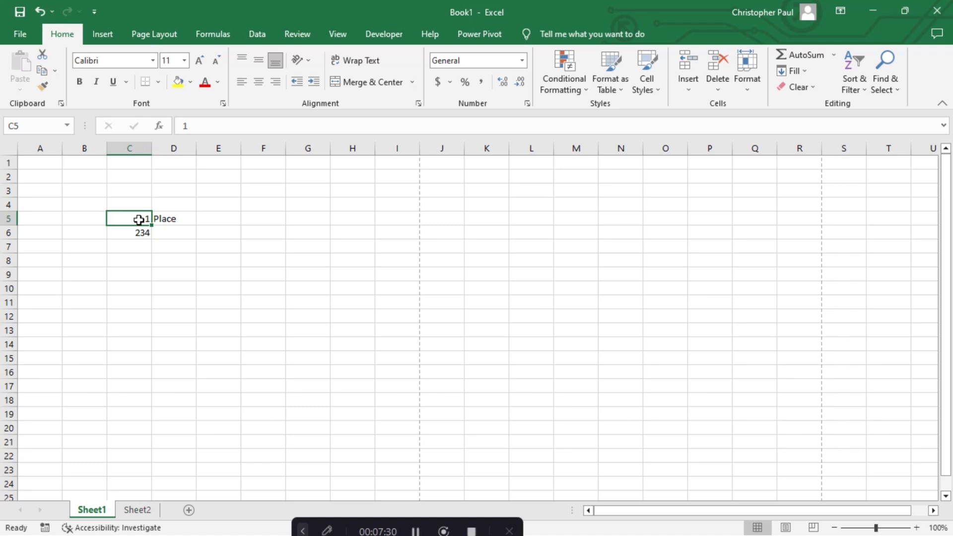
click(171, 220)
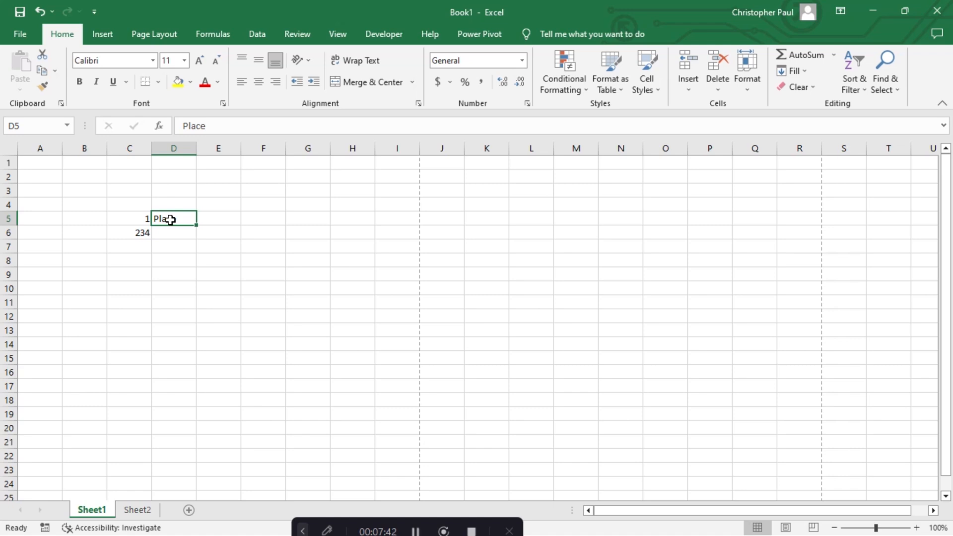
Replace the number in cell C5 with 2.
click(142, 220)
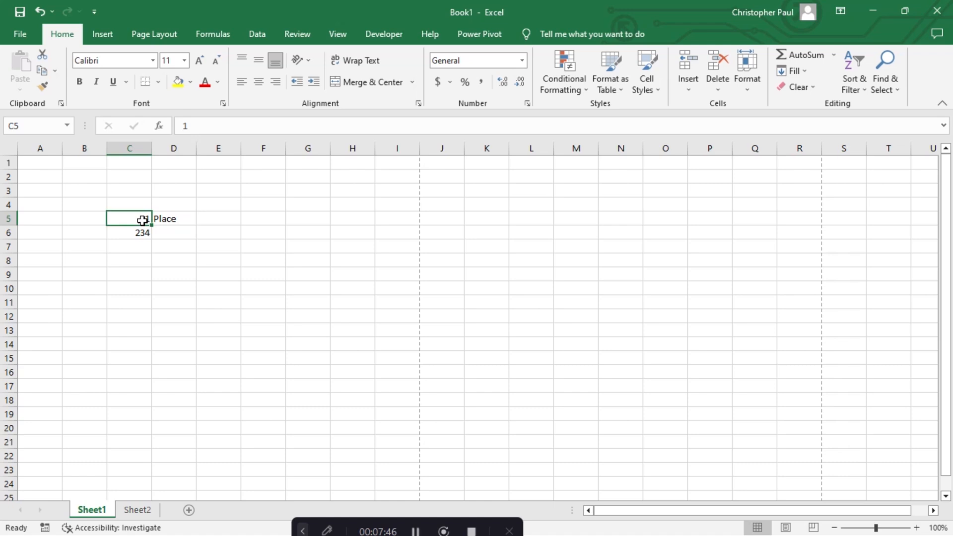
text(2)
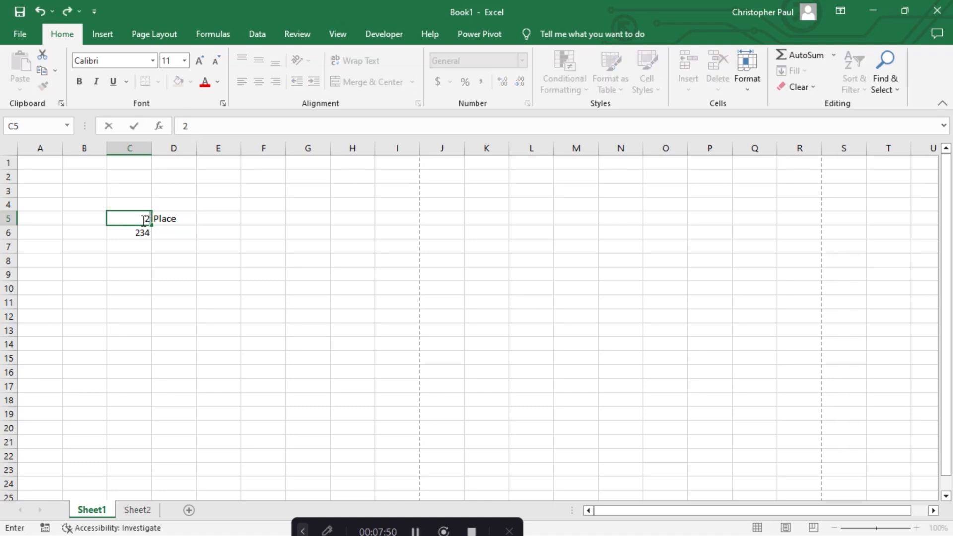
key(Return)
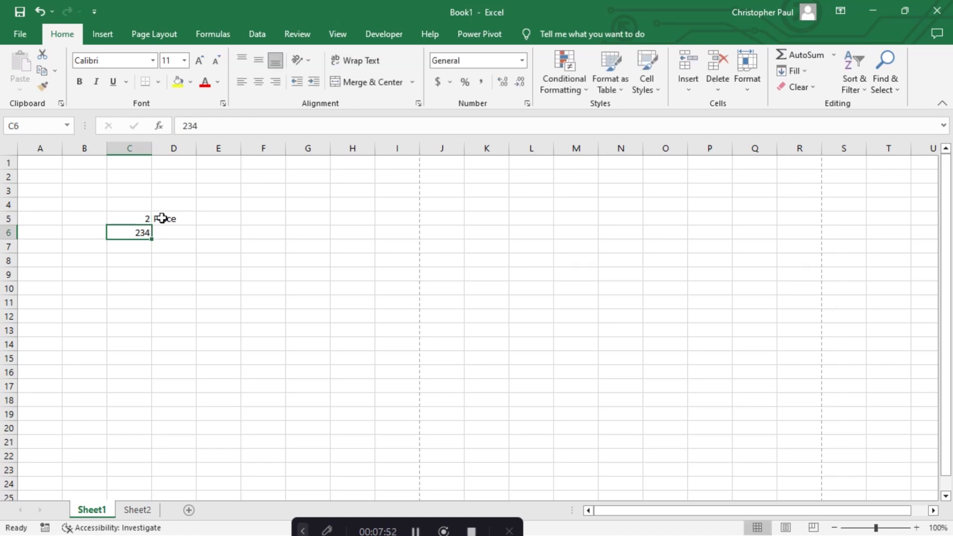
Edit the text "Place" in D5 within the cell, adding trial characters and removing them.
click(169, 218)
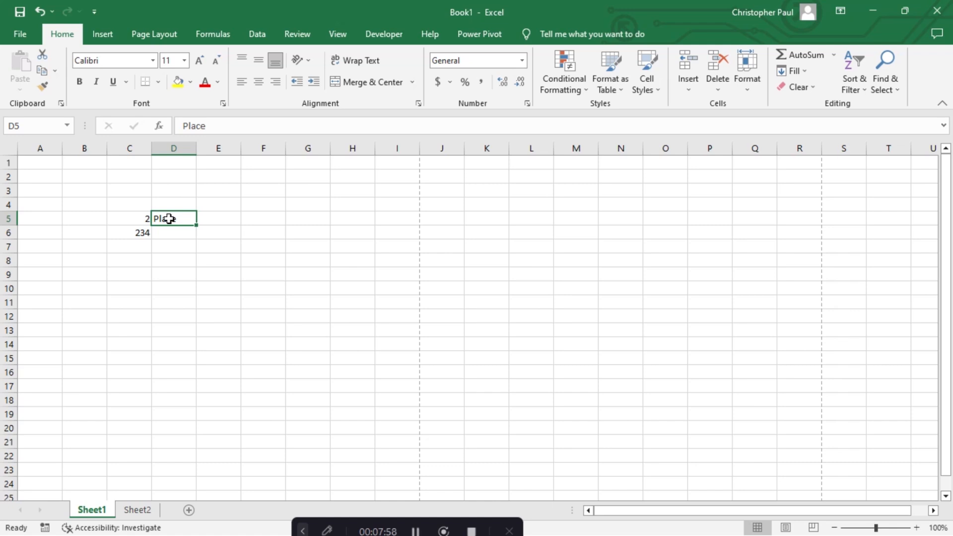
key(F2)
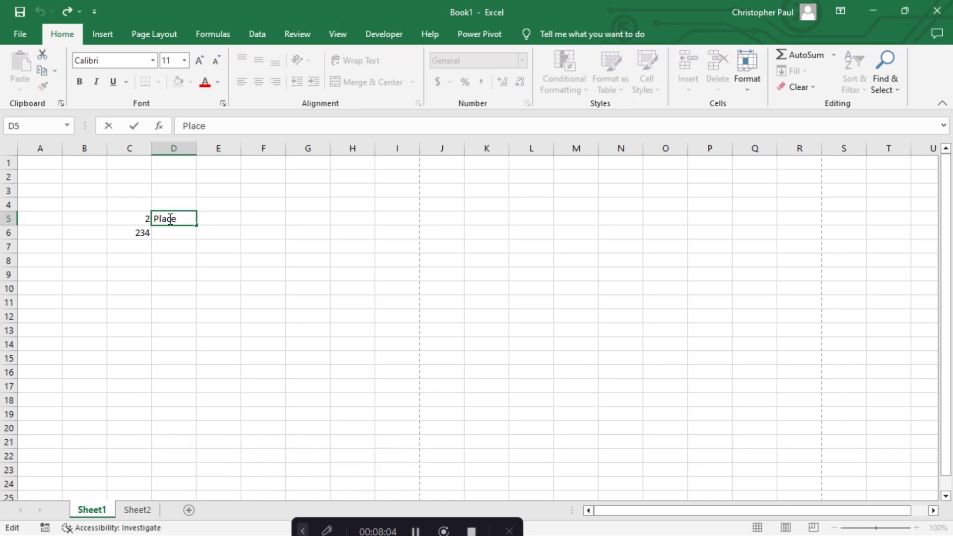
text(6)
text(e)
key(BackSpace)
key(BackSpace)
text(eue)
key(BackSpace)
key(BackSpace)
key(BackSpace)
Reopen the text in D5 for in-cell editing and leave the cell without changing its wording.
click(178, 235)
click(177, 222)
double_click(187, 221)
click(180, 238)
click(178, 222)
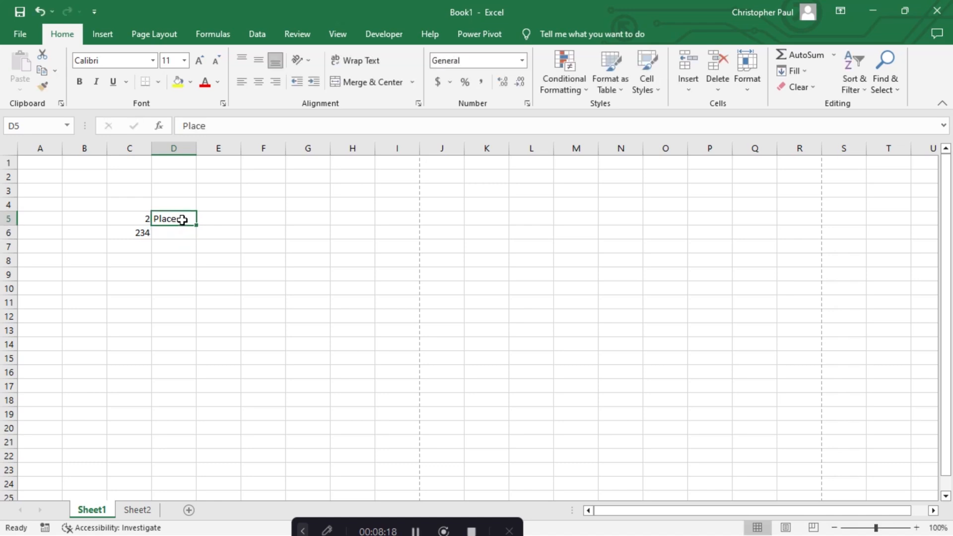
double_click(185, 219)
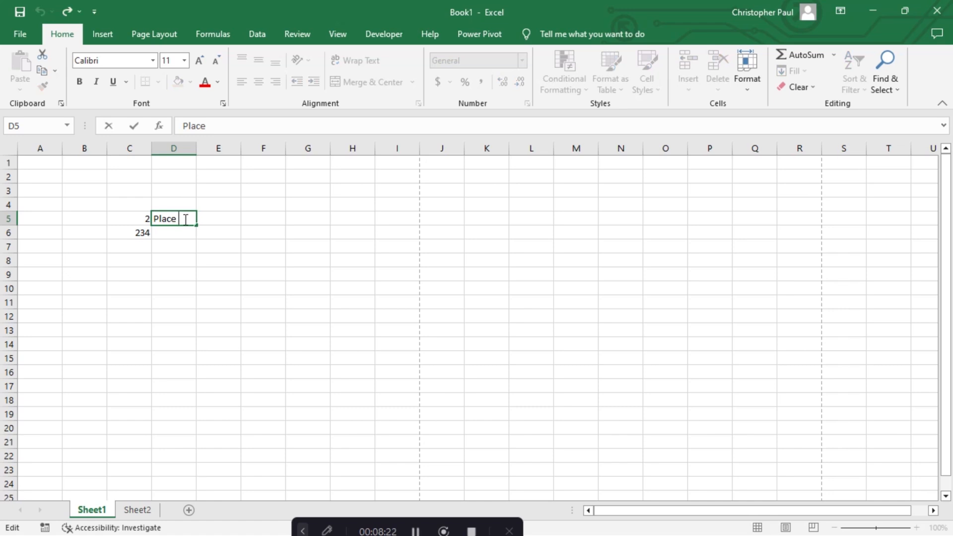
click(182, 241)
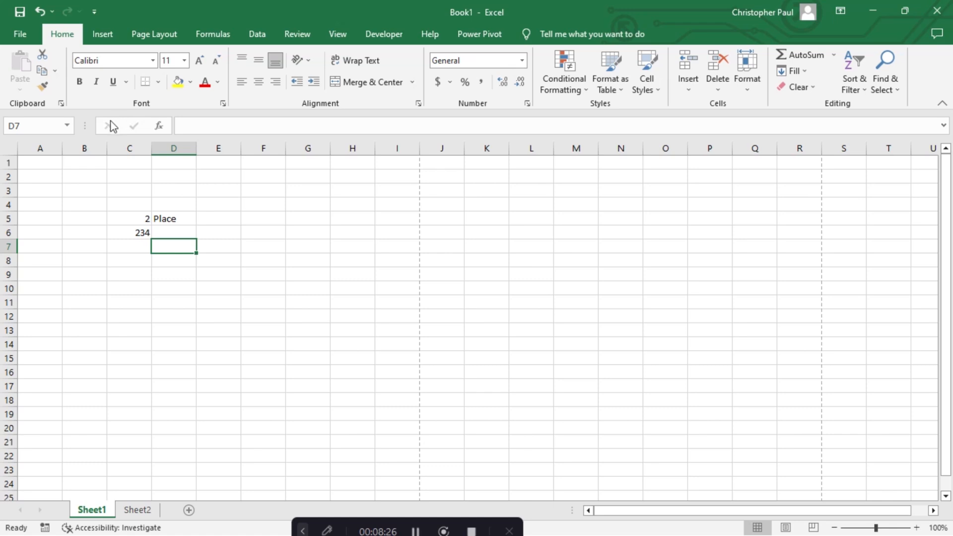
Show the formula bar as a place for cell input and enter the number 456 in cell D6.
click(211, 126)
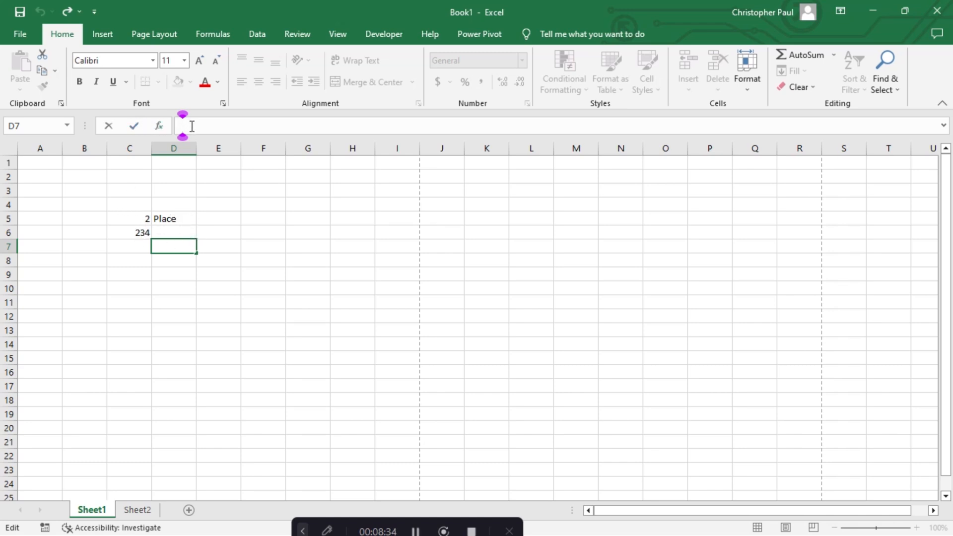
click(175, 235)
text(456)
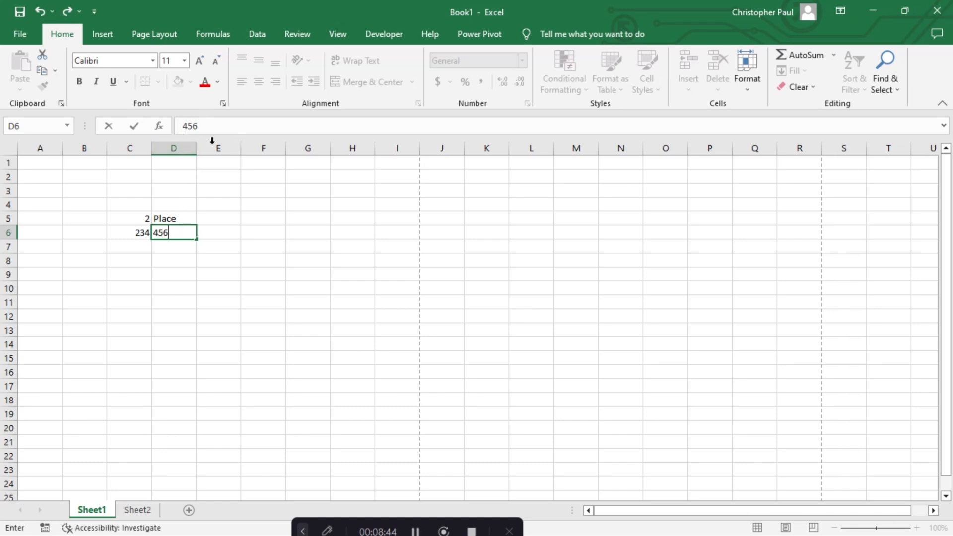
click(189, 247)
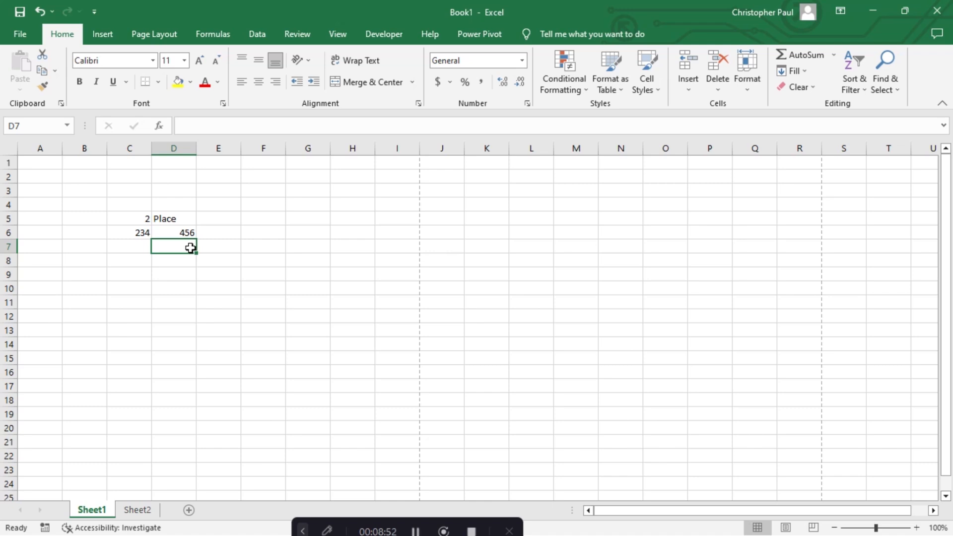
Clear the text from cell D5 and delete cell C5 with the Shift cells left option.
click(170, 217)
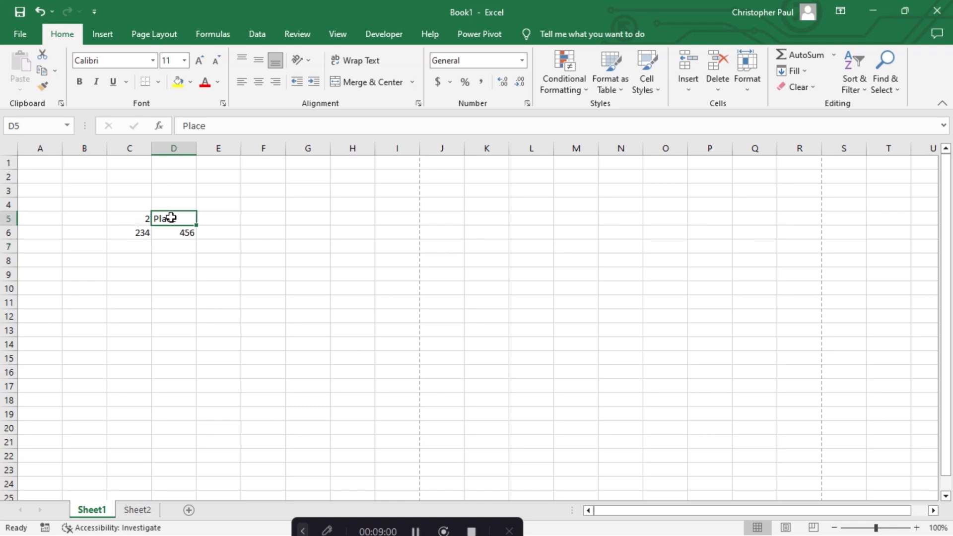
key(Delete)
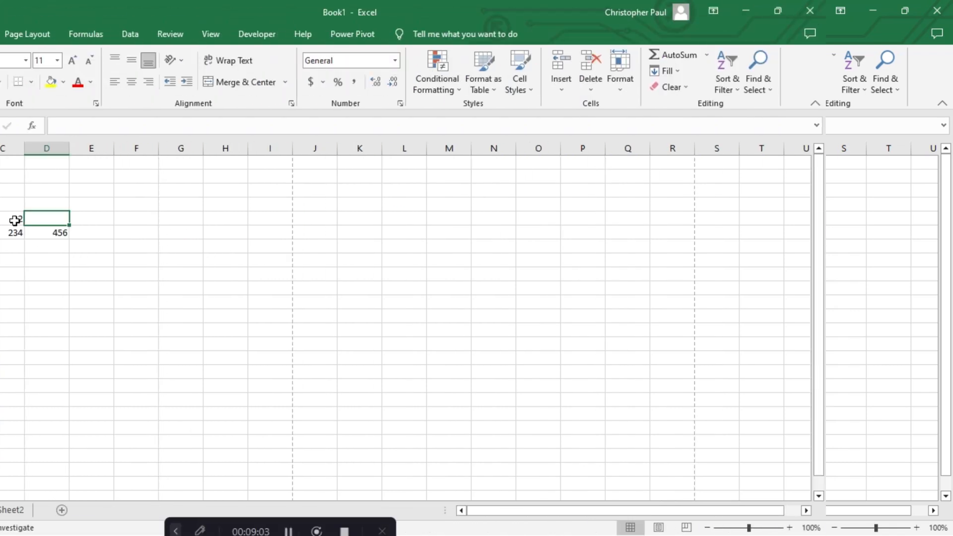
click(141, 220)
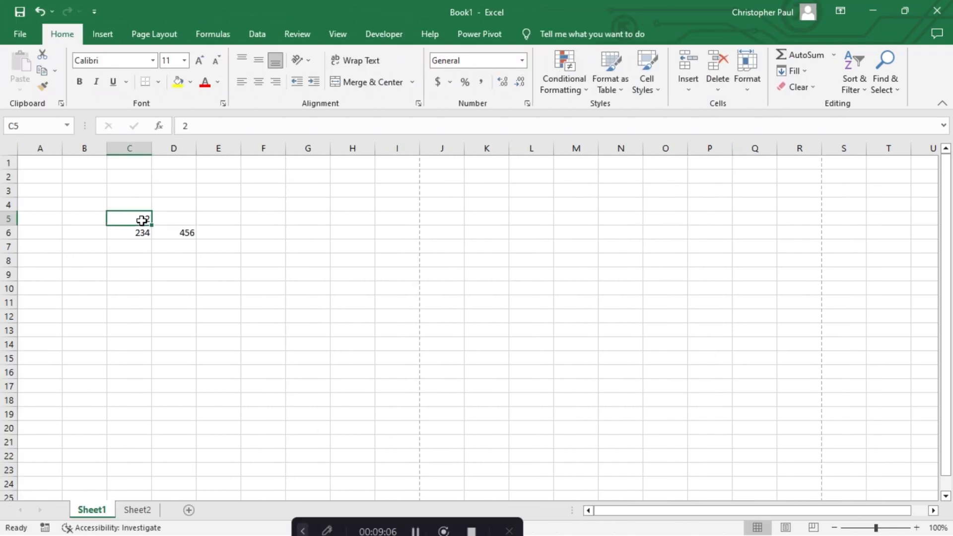
right_click(141, 220)
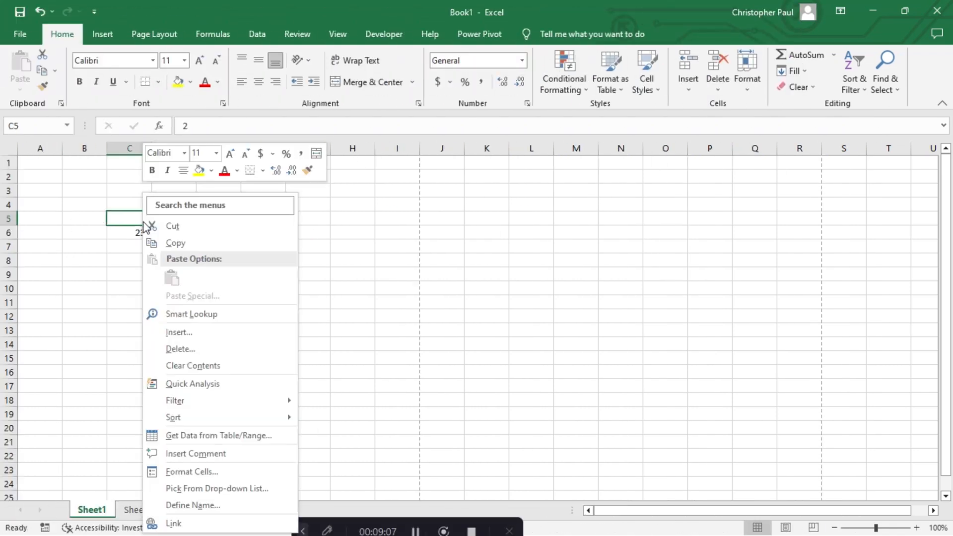
click(192, 350)
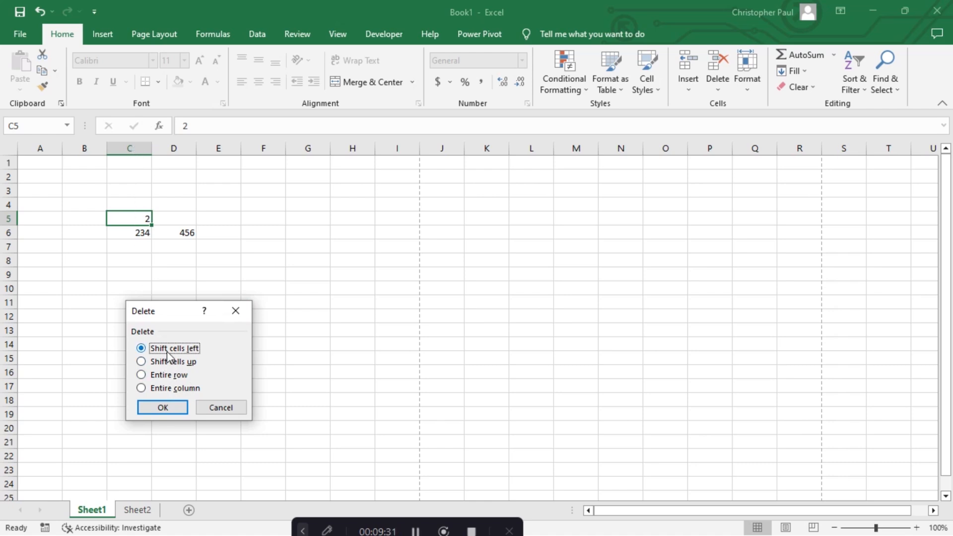
click(164, 408)
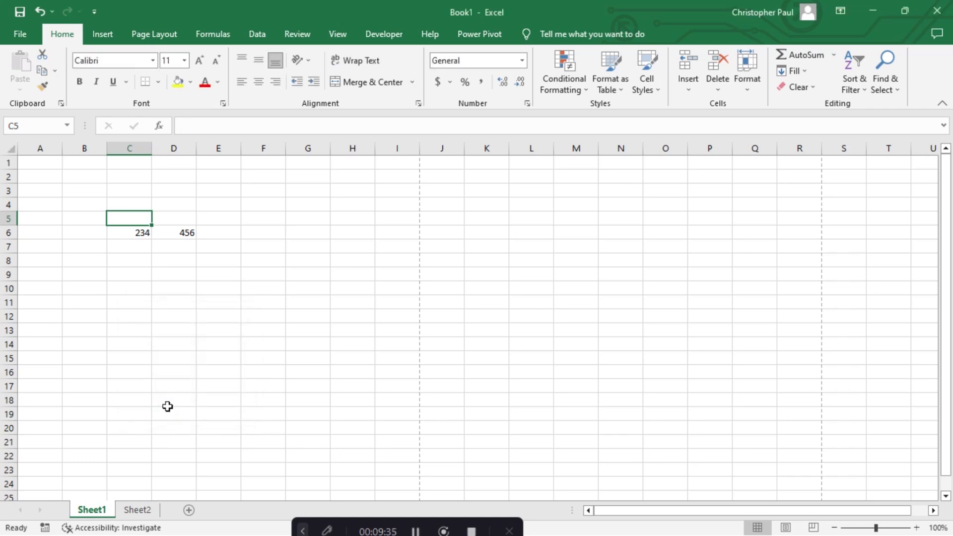
Clear the contents of cell C6.
click(137, 234)
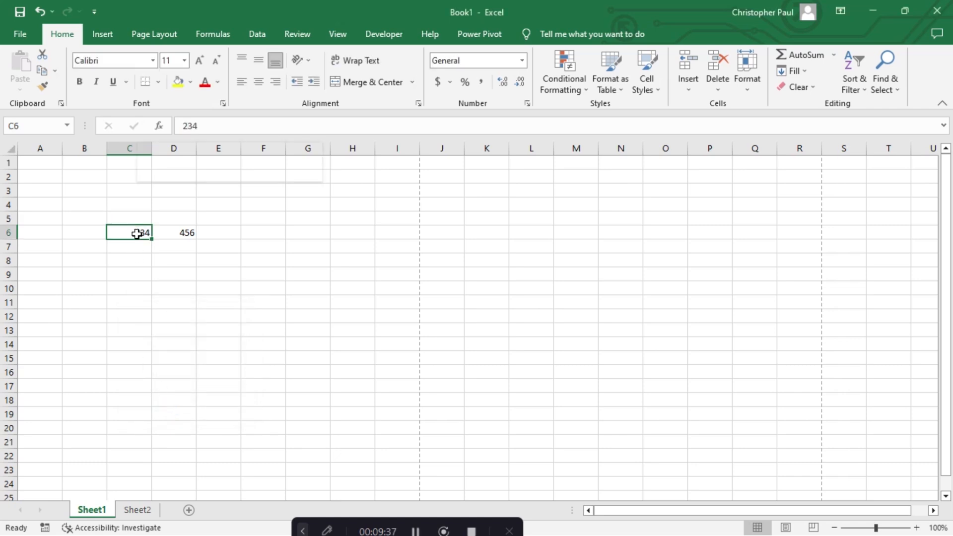
right_click(137, 234)
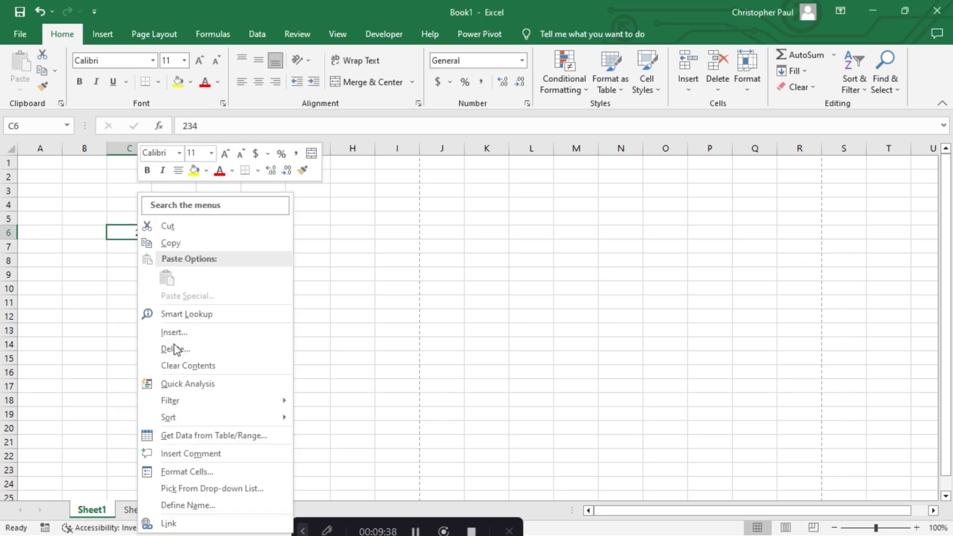
click(185, 367)
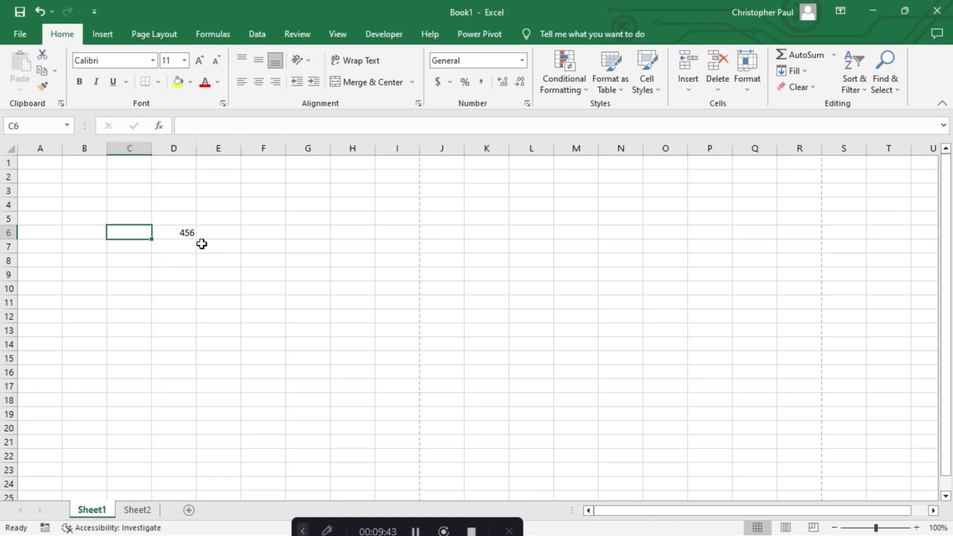
Clear the number in cell D6 and enter the text "eths" there.
click(186, 234)
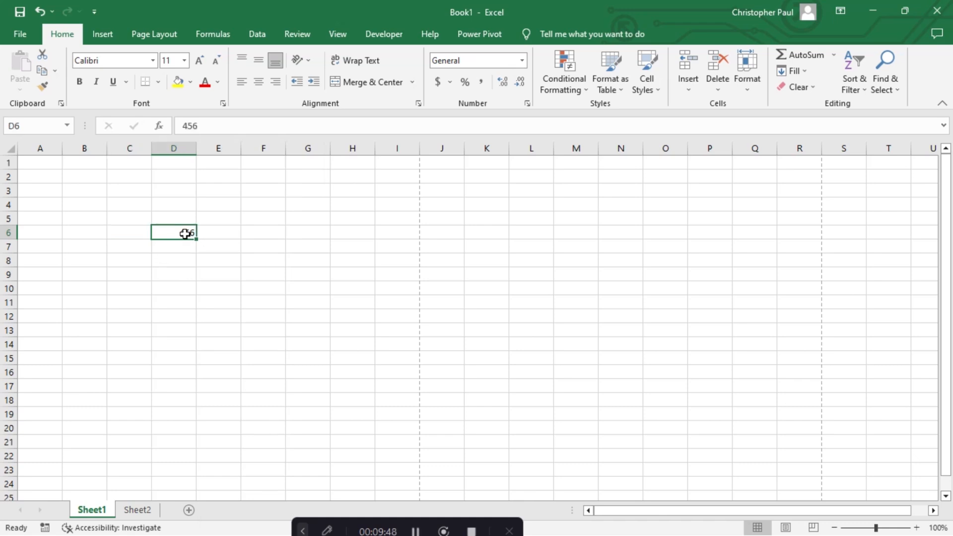
key(Delete)
text(eths)
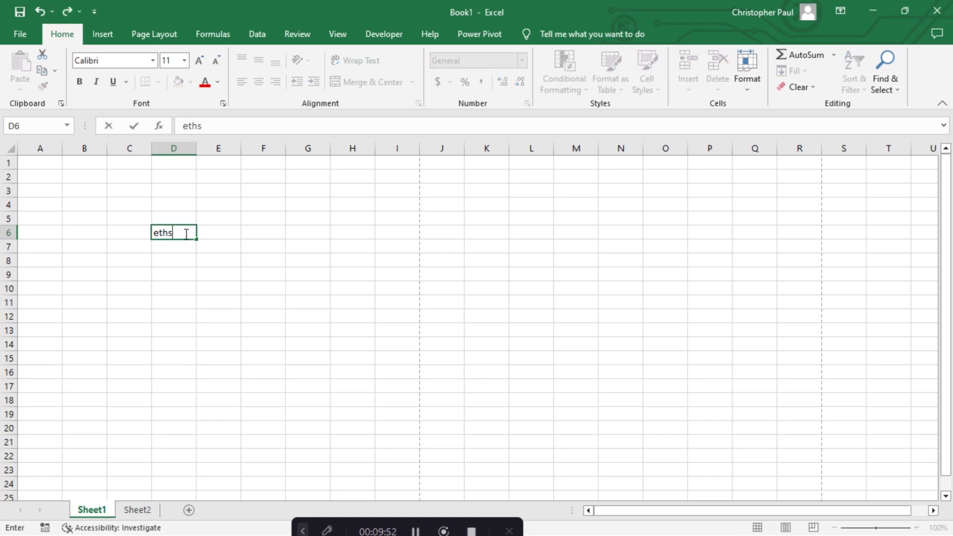
key(Return)
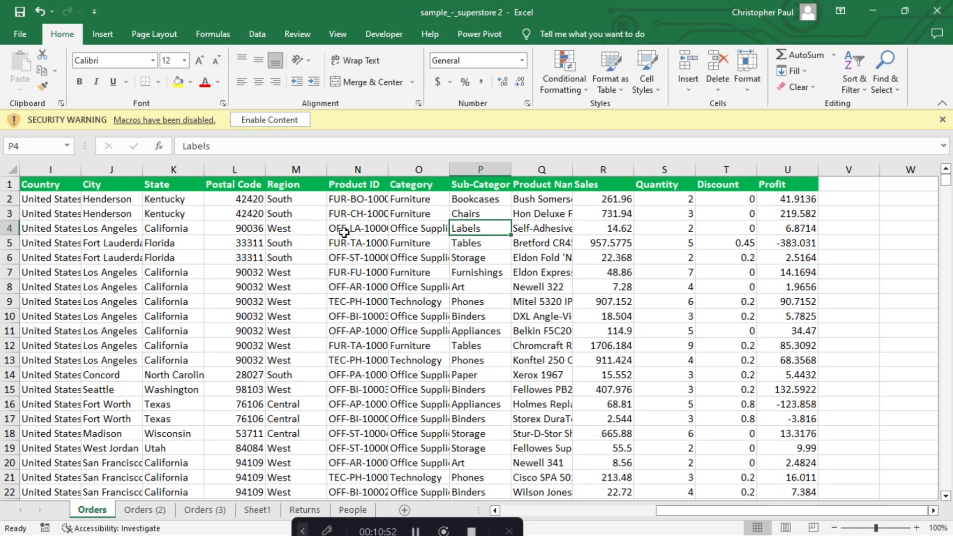
In the superstore workbook's Orders sheet, insert a blank column before Product ID and delete it, repeating the pair once.
click(357, 170)
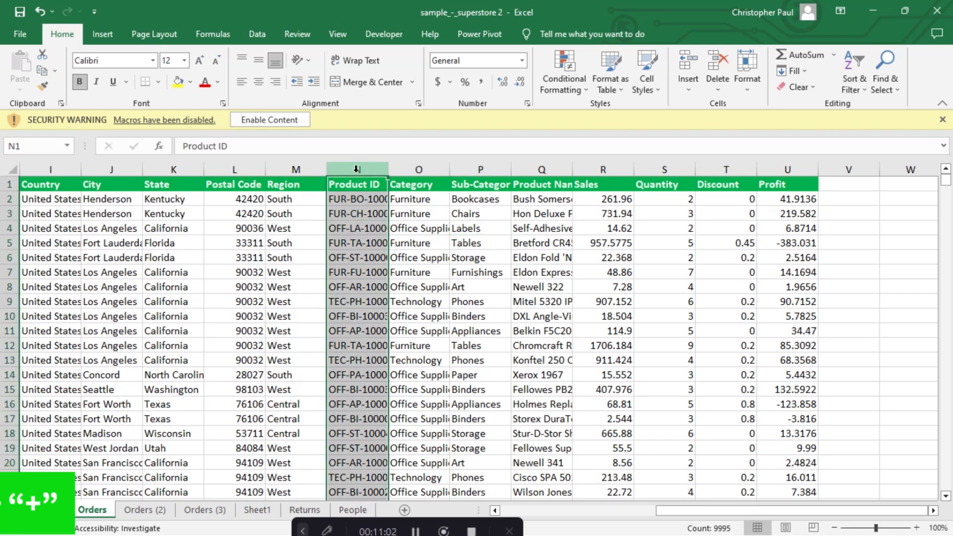
key(ctrl+shift+plus)
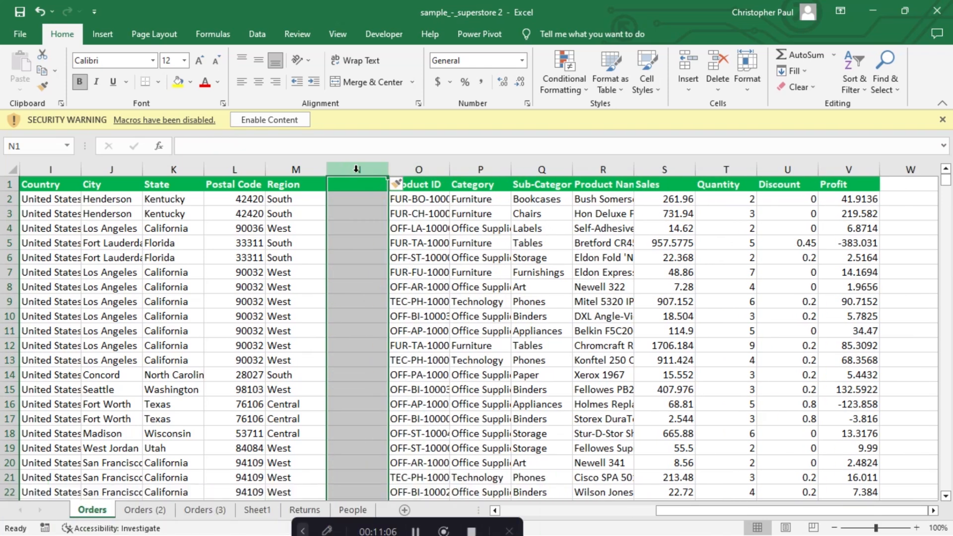
key(ctrl+shift+minus)
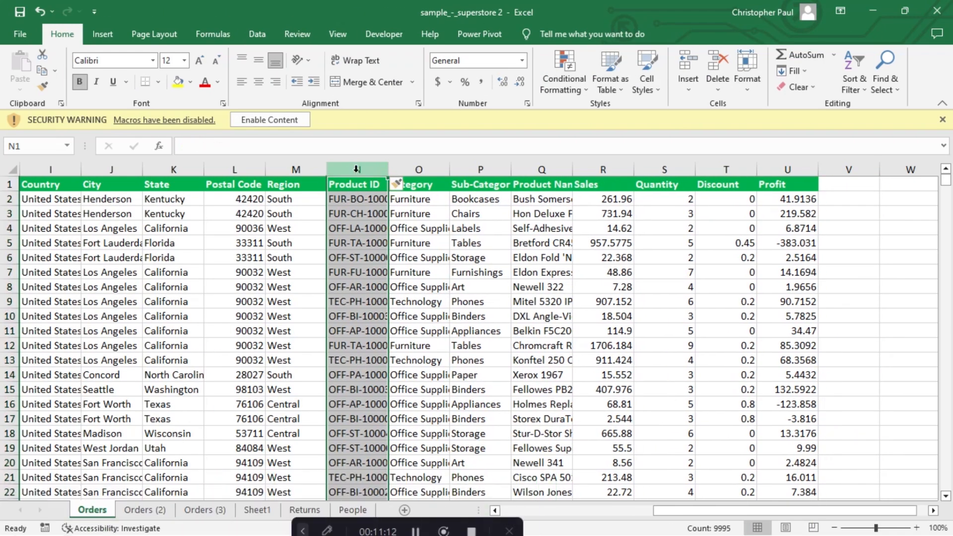
key(ctrl+shift+plus)
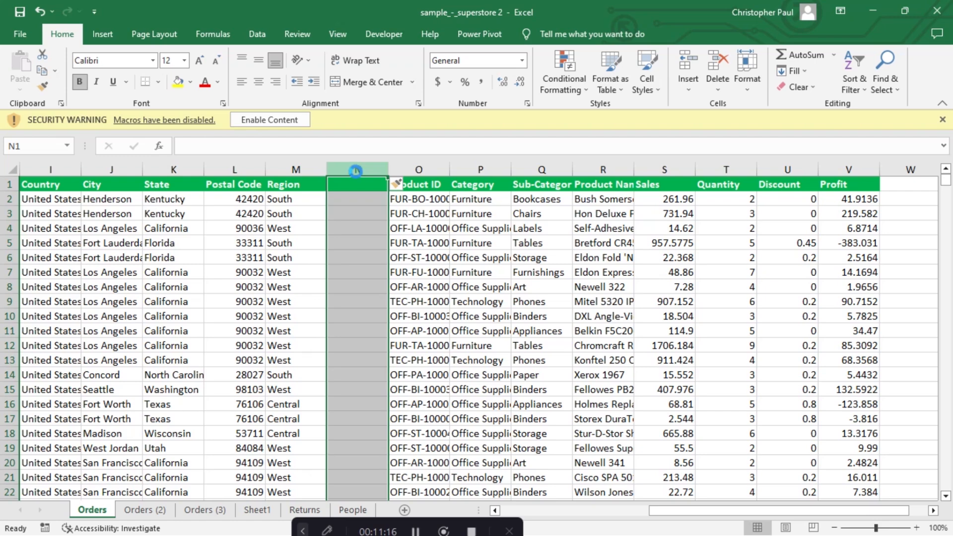
key(ctrl+minus)
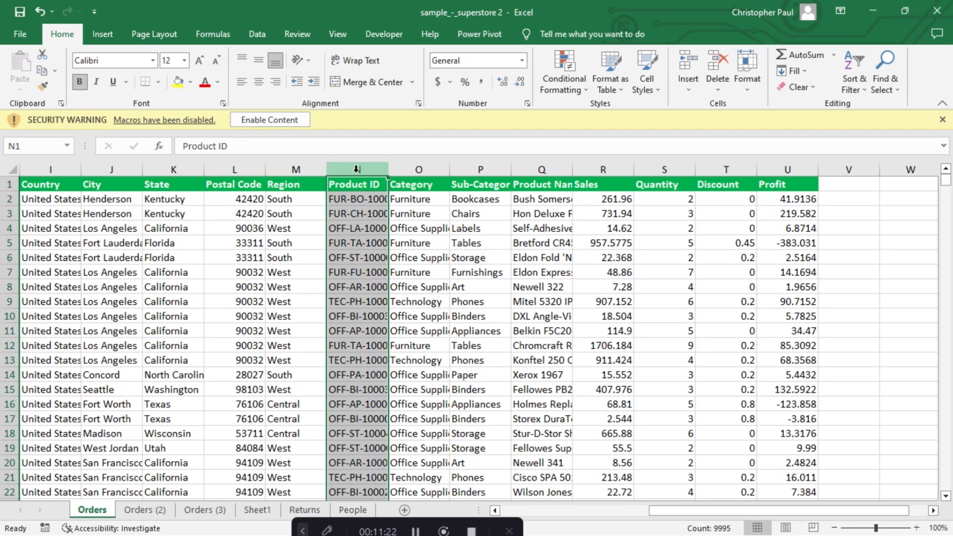
Insert one more empty column in front of the Product ID data and remove that column again.
right_click(357, 169)
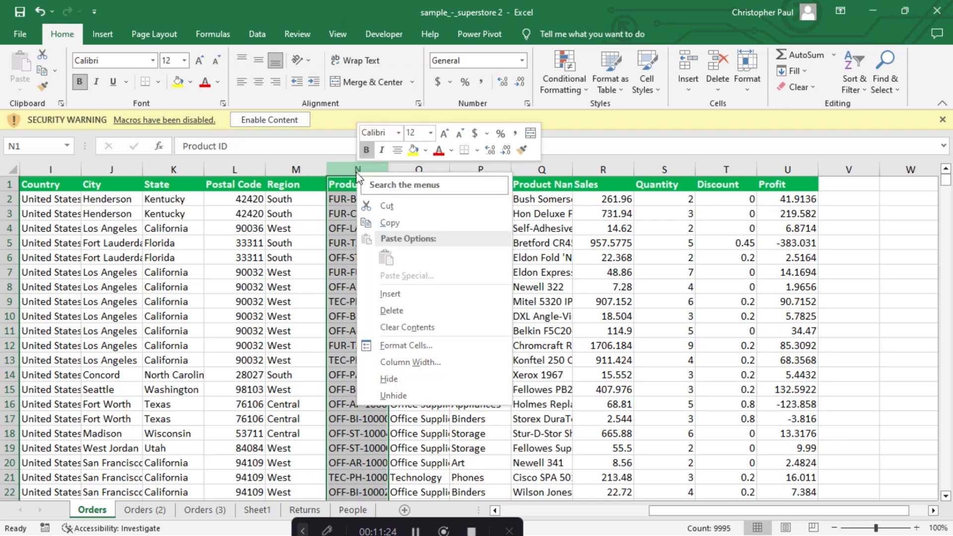
click(390, 295)
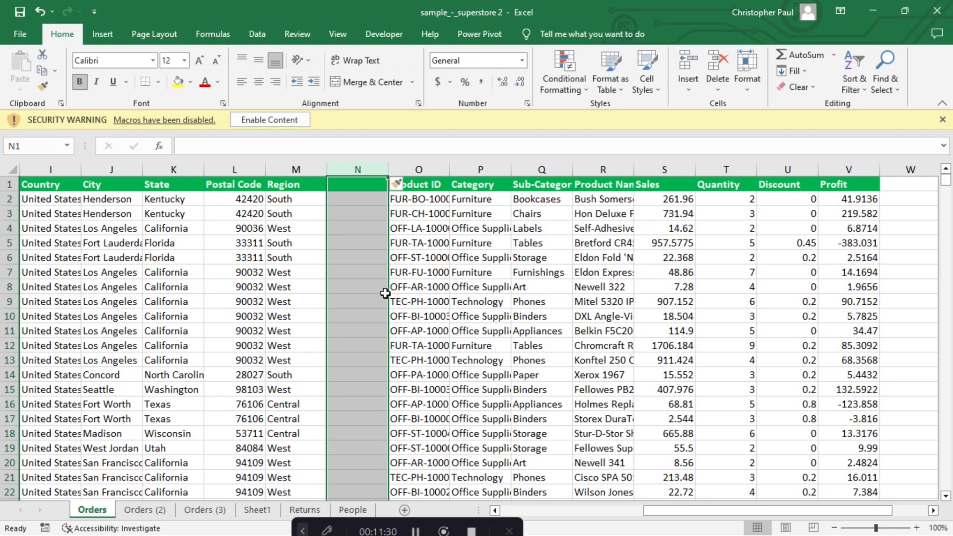
right_click(364, 200)
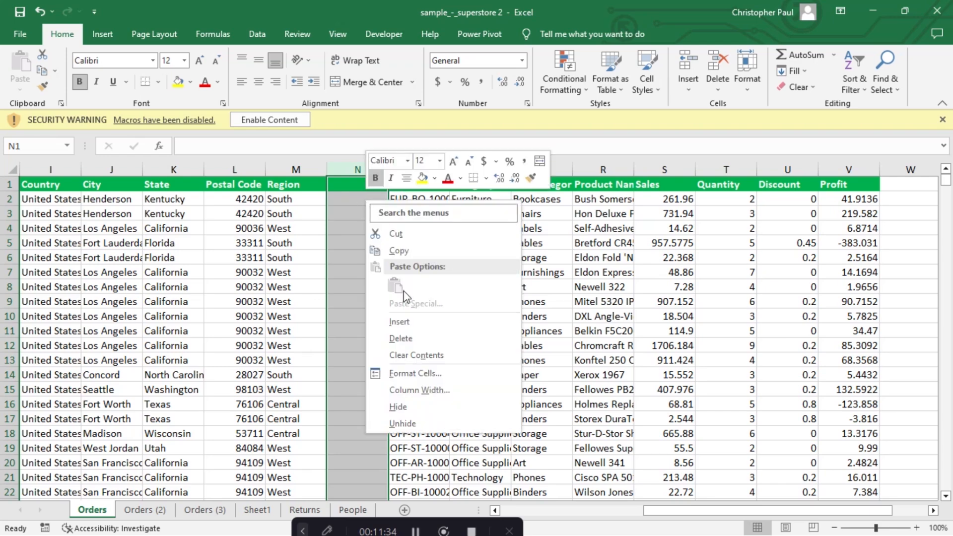
click(399, 339)
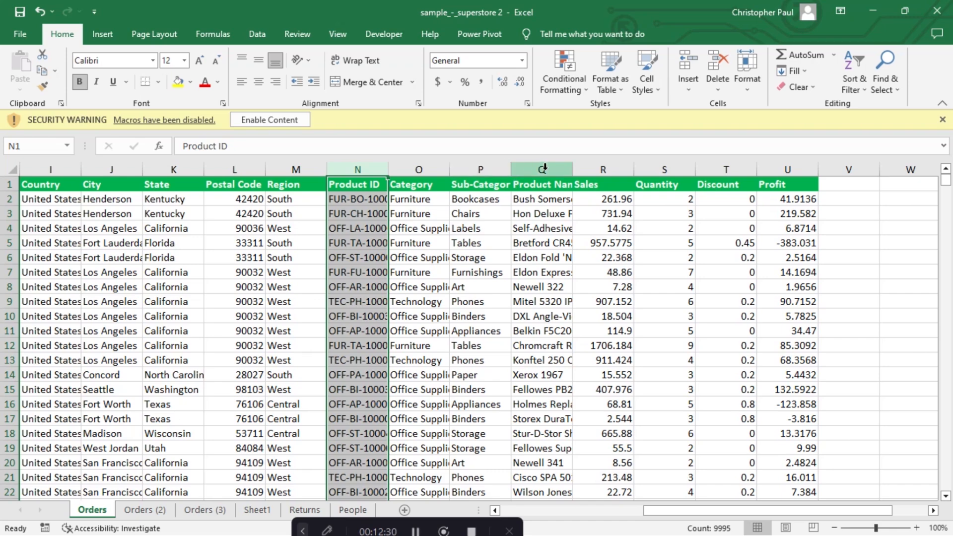
Auto-fit the widths of the Sub-Category and Product Name columns to their contents.
double_click(512, 170)
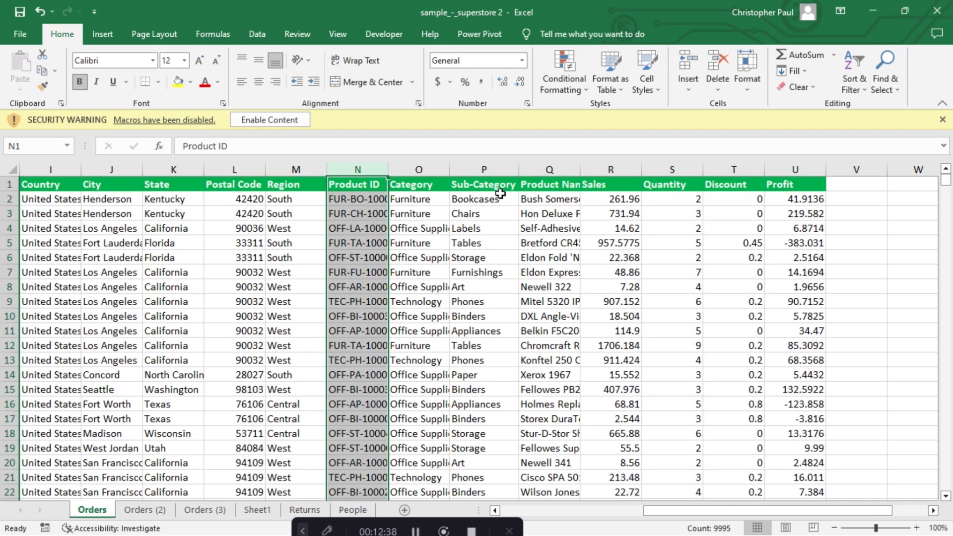
click(485, 213)
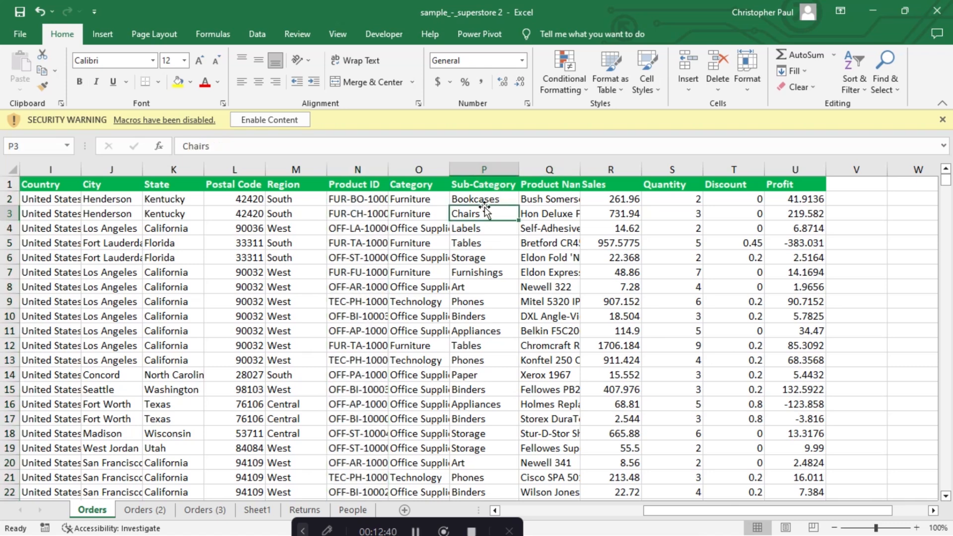
double_click(575, 173)
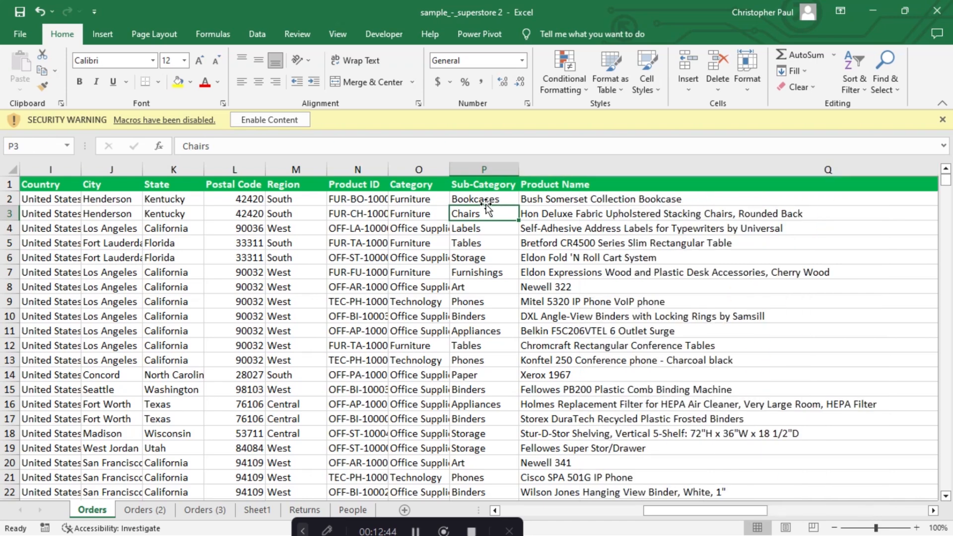
Give the Country through Profit columns one equal width, and auto-fit these selected columns to their contents.
drag(51, 170, 234, 207)
drag(777, 500, 306, 493)
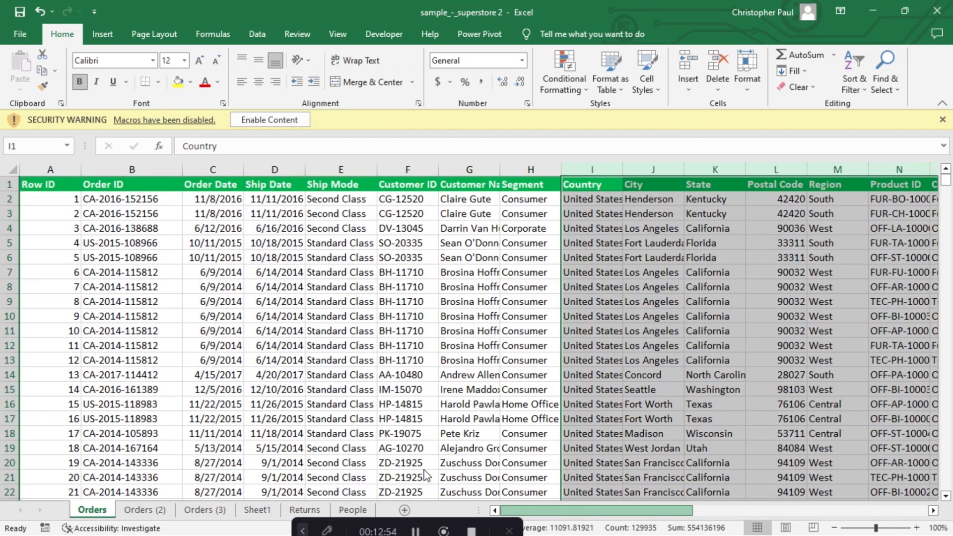
scroll(635, 469, right, 2)
scroll(642, 466, right, 2)
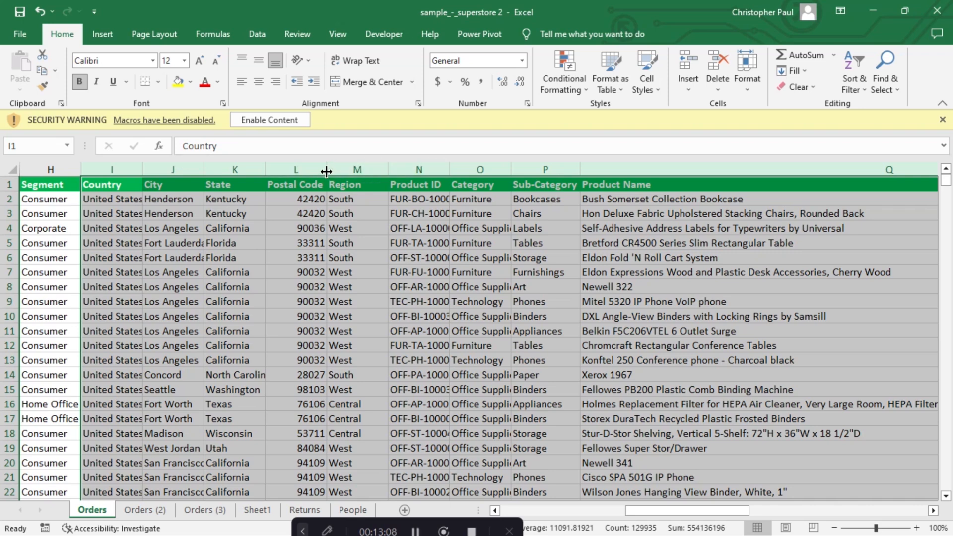
drag(327, 169, 328, 170)
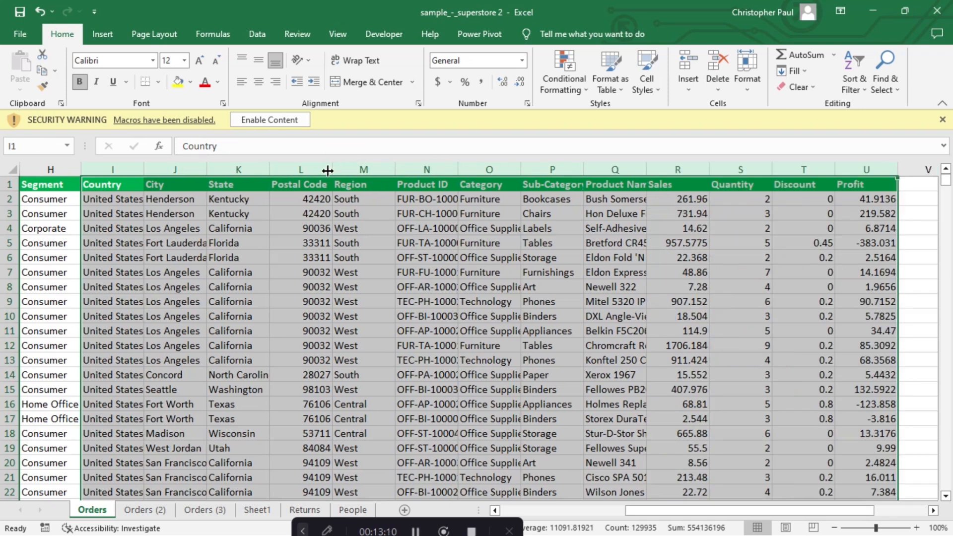
double_click(460, 170)
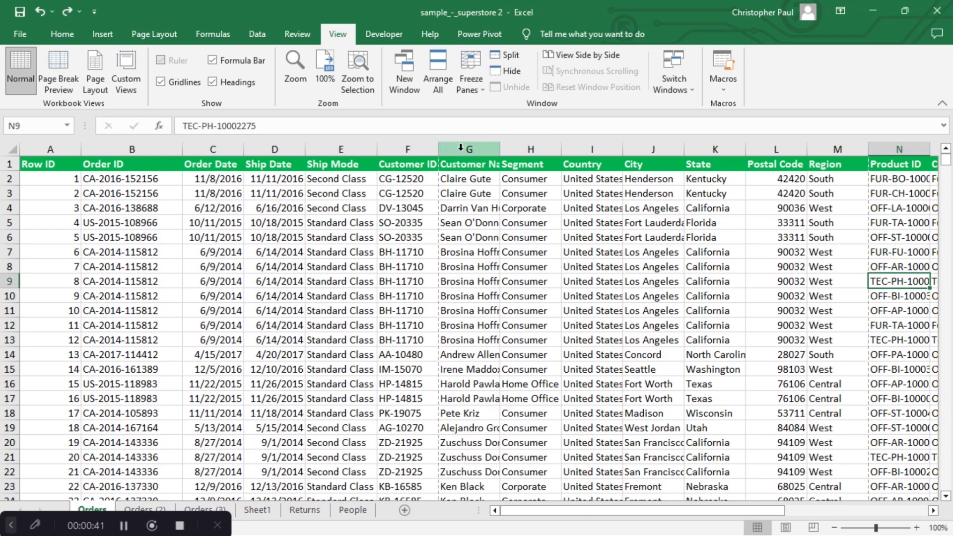
Group the Customer Name through State columns, and collapse and expand the group twice.
drag(461, 147, 715, 142)
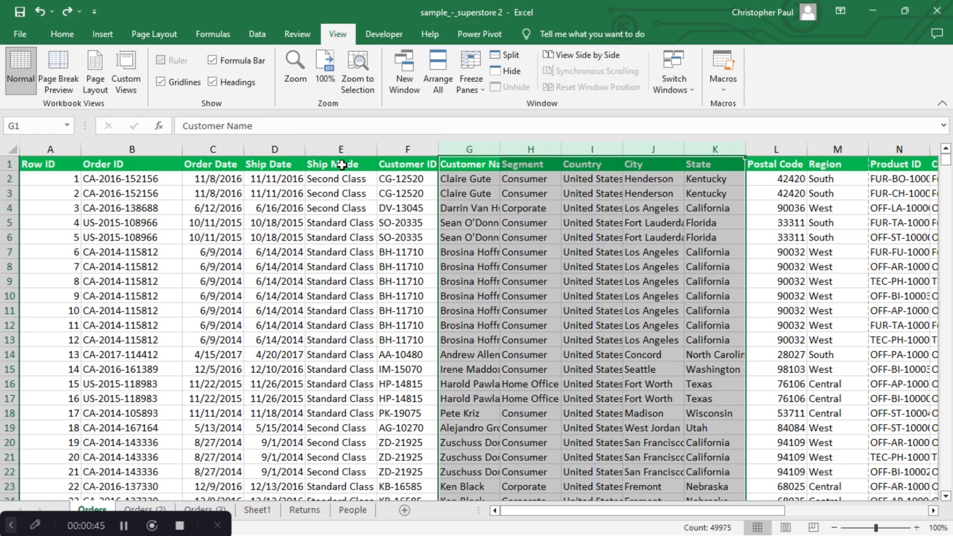
click(253, 37)
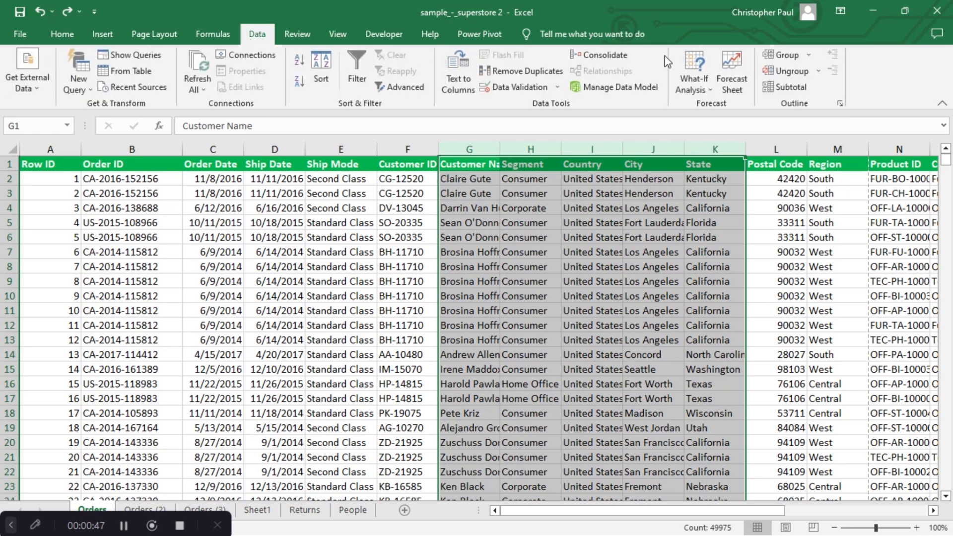
click(787, 56)
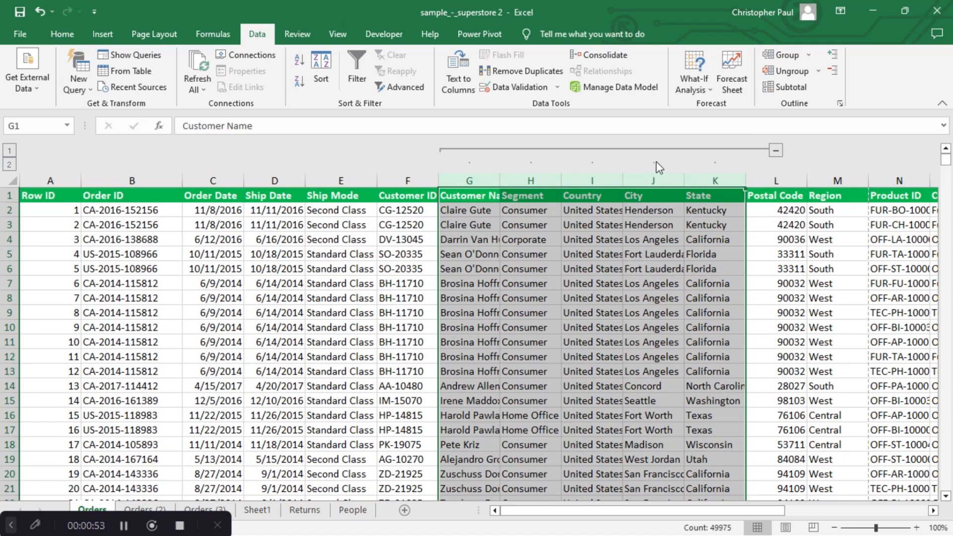
click(775, 150)
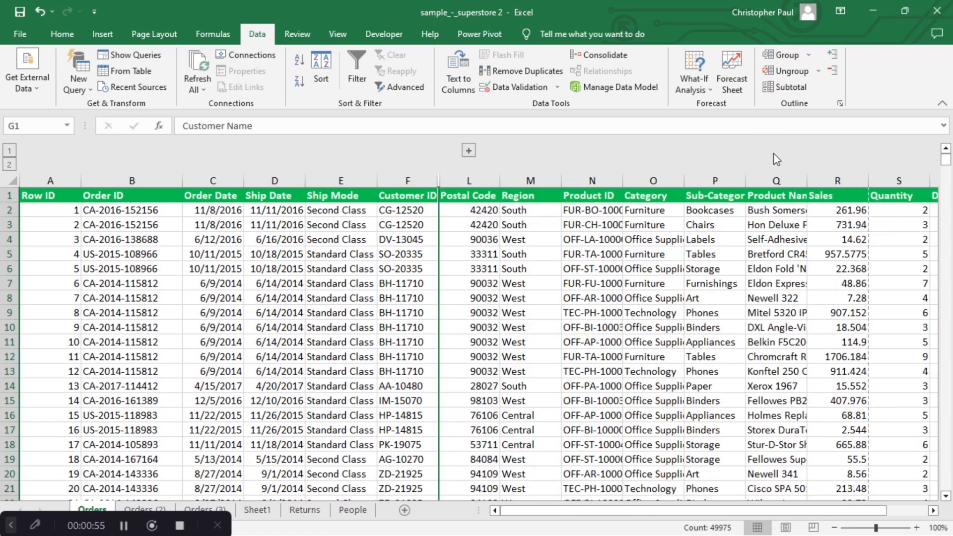
click(468, 151)
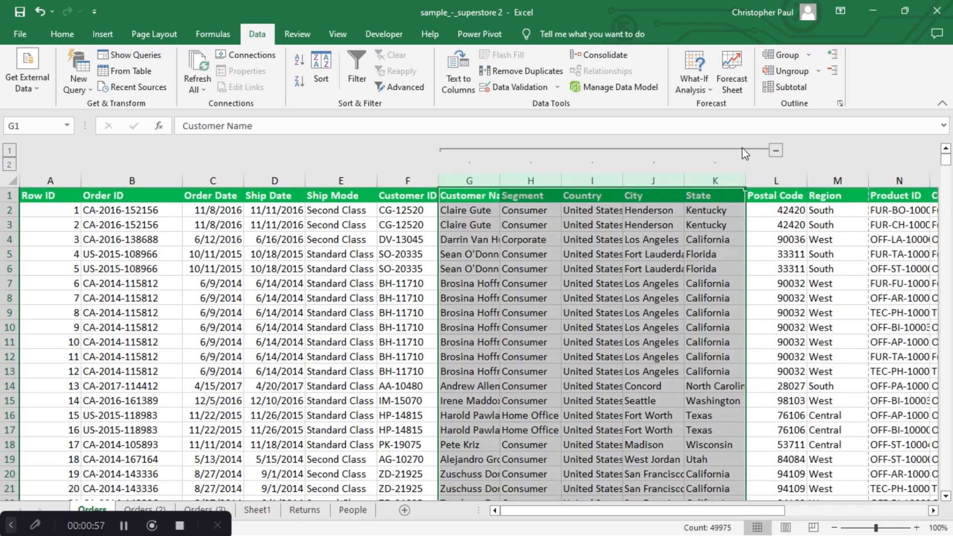
click(775, 150)
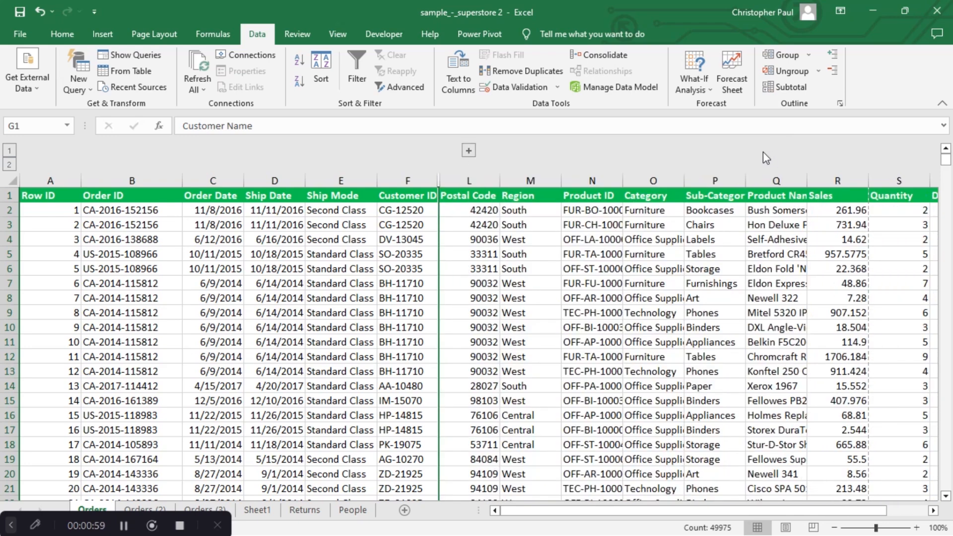
click(469, 151)
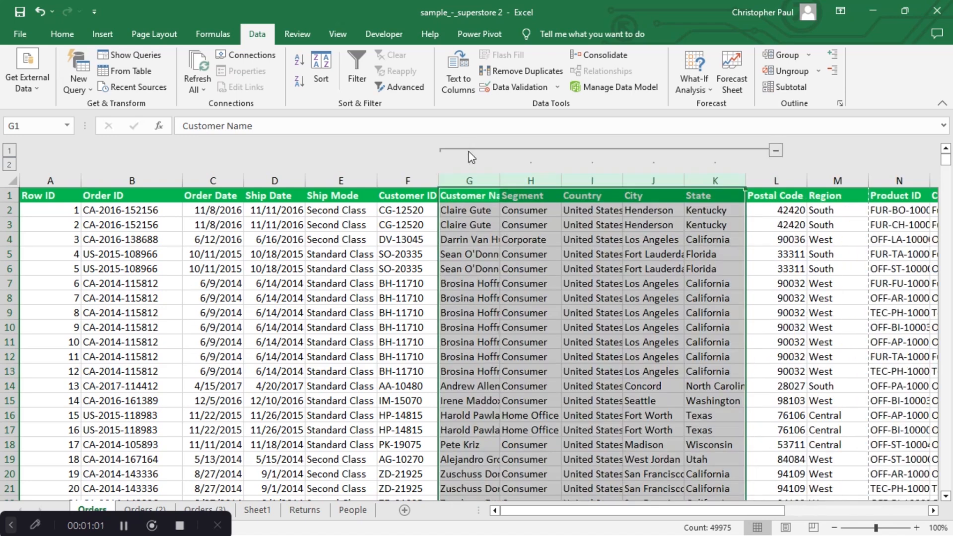
Group rows 4 to 10 of the Orders sheet, and collapse and expand that row group twice.
drag(9, 239, 10, 333)
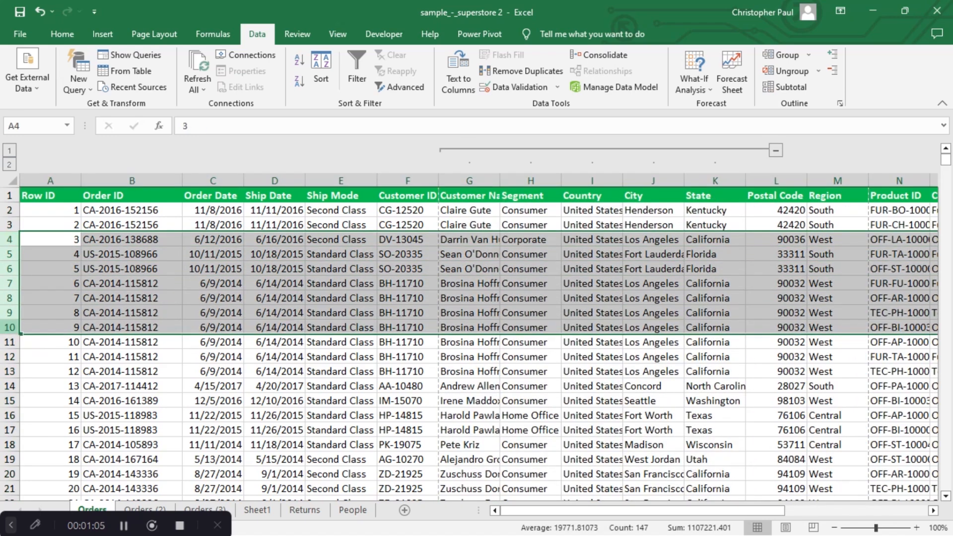
click(782, 56)
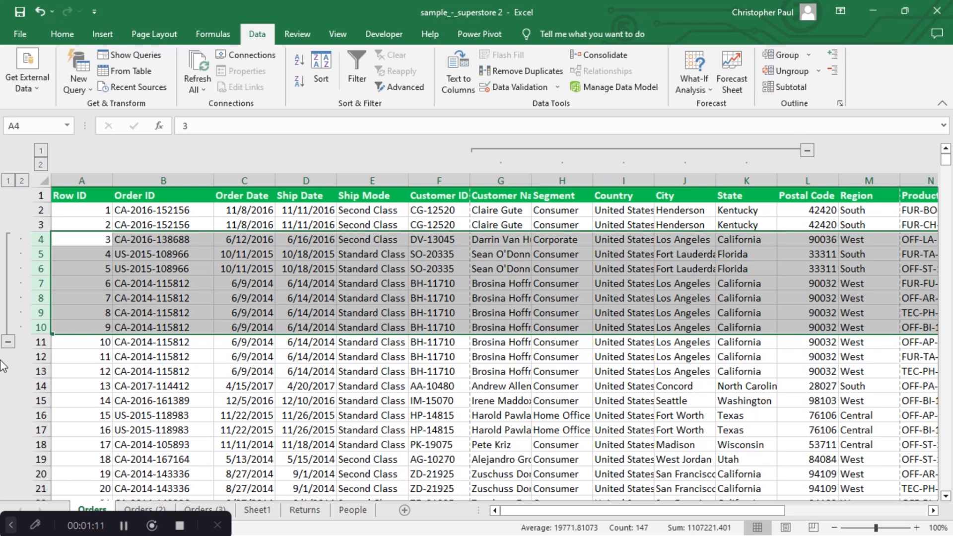
click(8, 342)
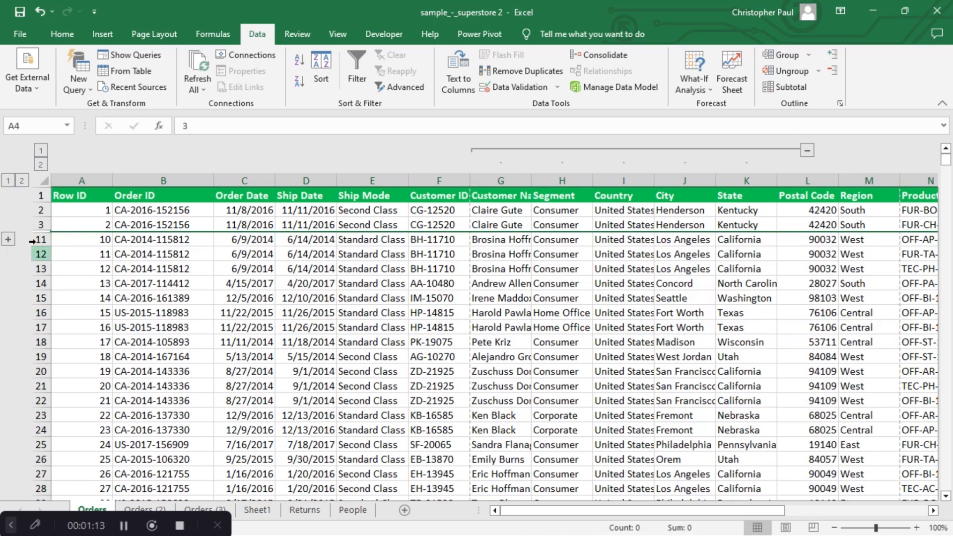
click(9, 240)
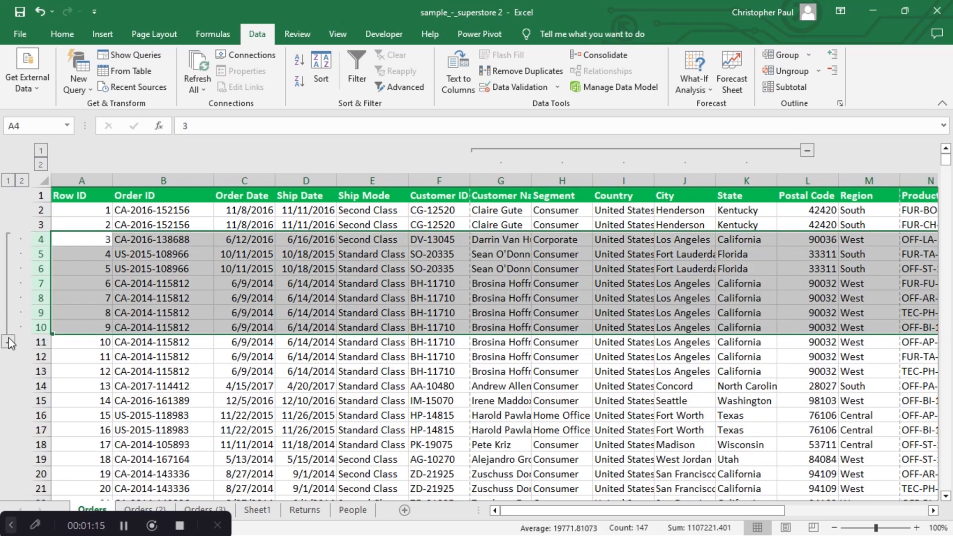
click(8, 342)
click(9, 241)
Ungroup rows 4 to 10 and remove the grouping from the Customer Name through State columns.
click(784, 73)
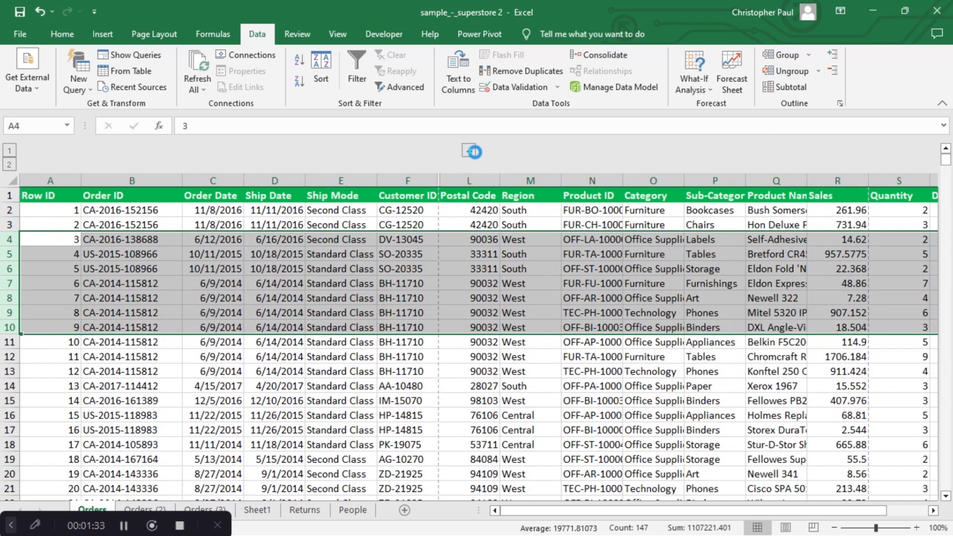
click(469, 150)
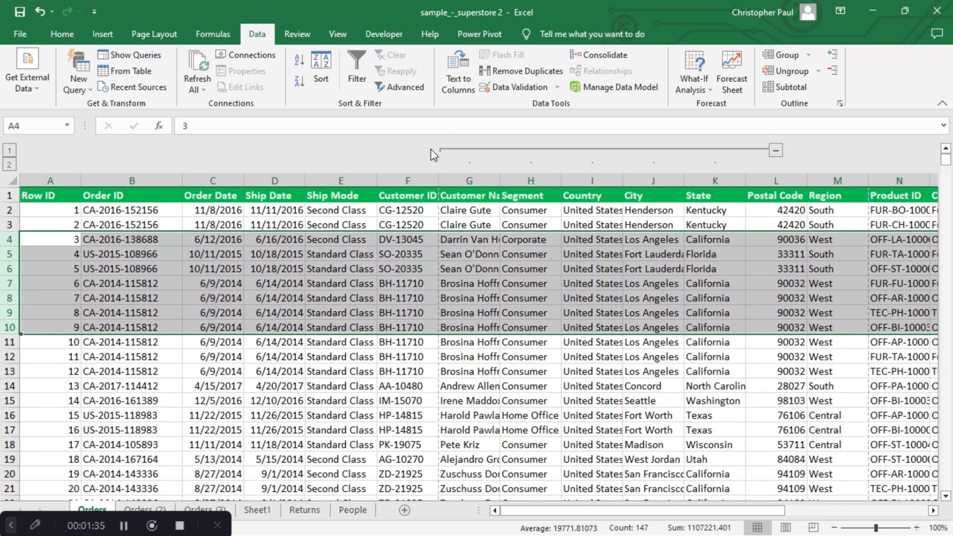
click(422, 182)
drag(421, 181, 809, 154)
click(783, 72)
click(441, 297)
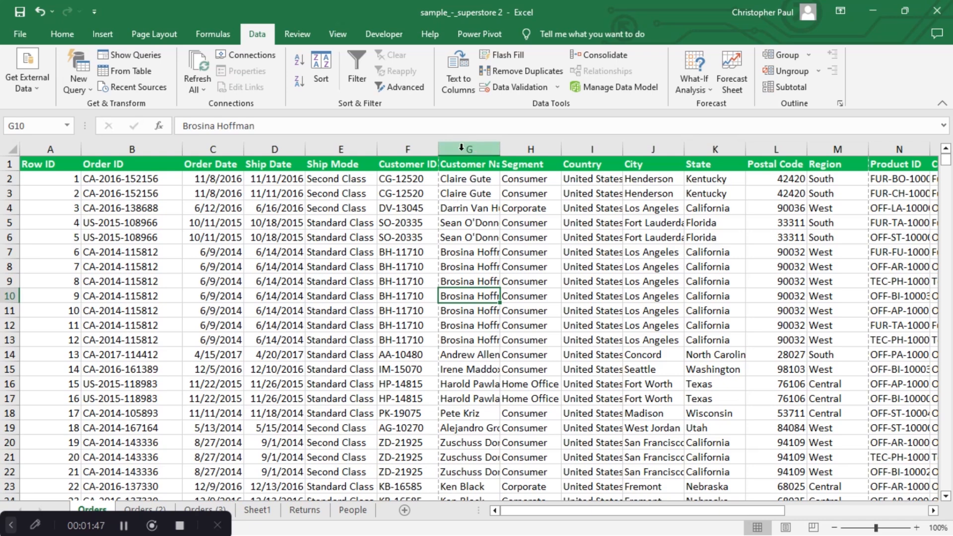
Hide the Customer ID through Country columns and rows 5 to 10 in the Orders sheet.
drag(408, 151, 586, 149)
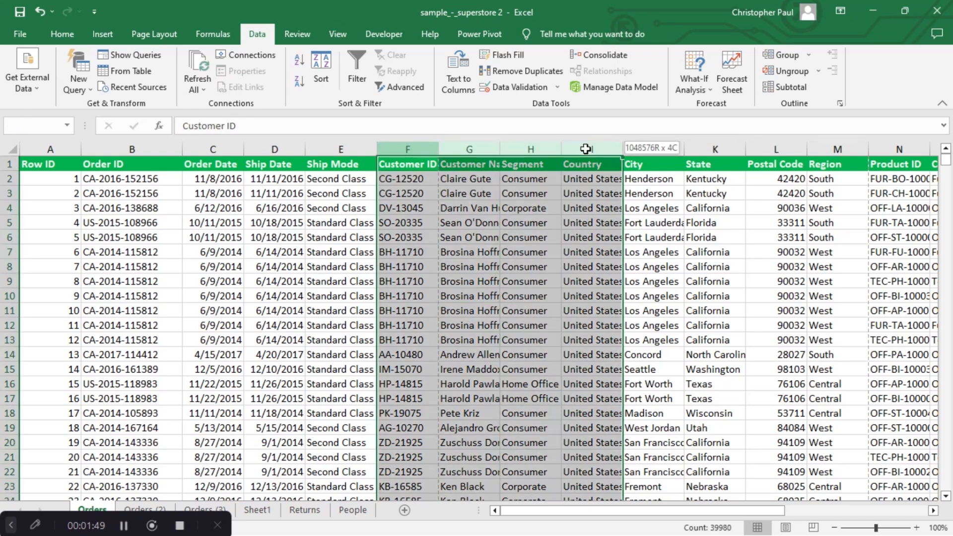
right_click(460, 204)
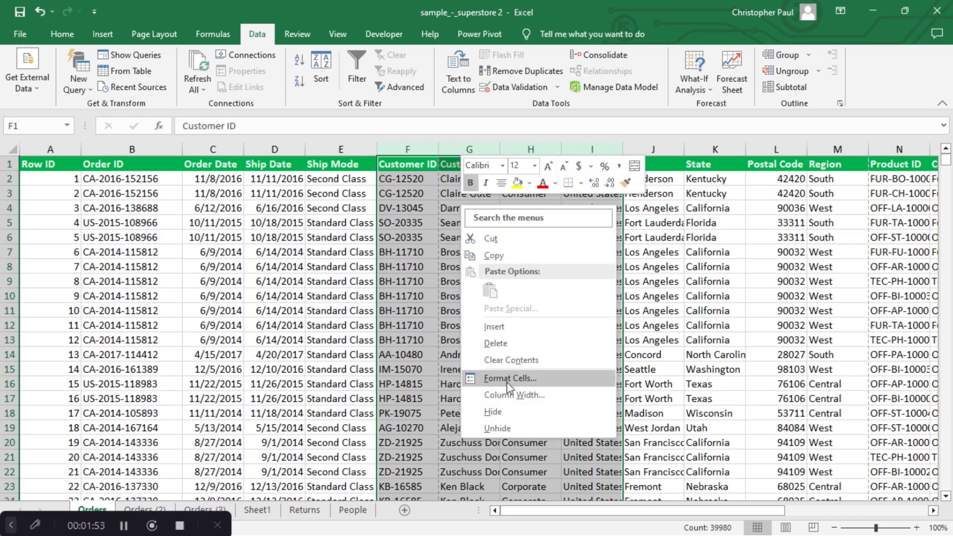
click(505, 412)
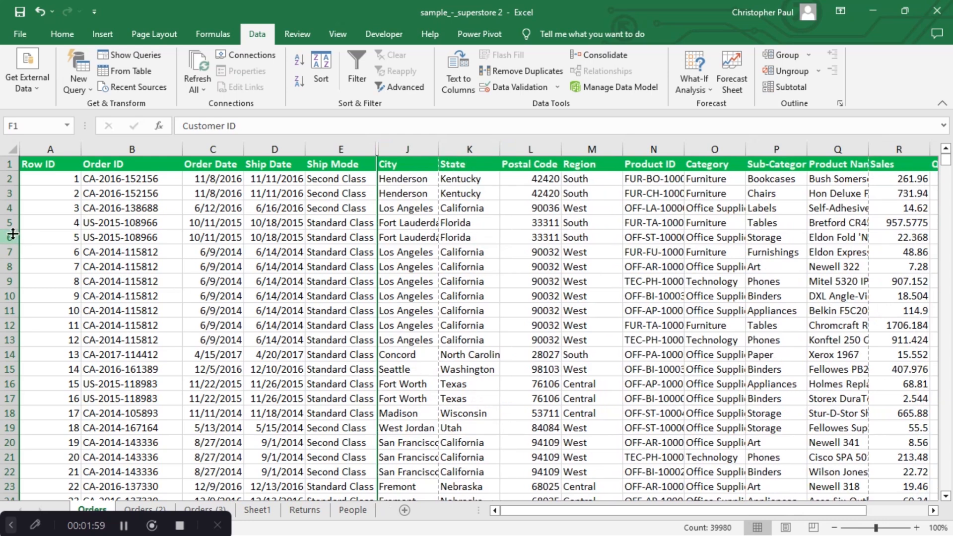
drag(9, 222, 10, 296)
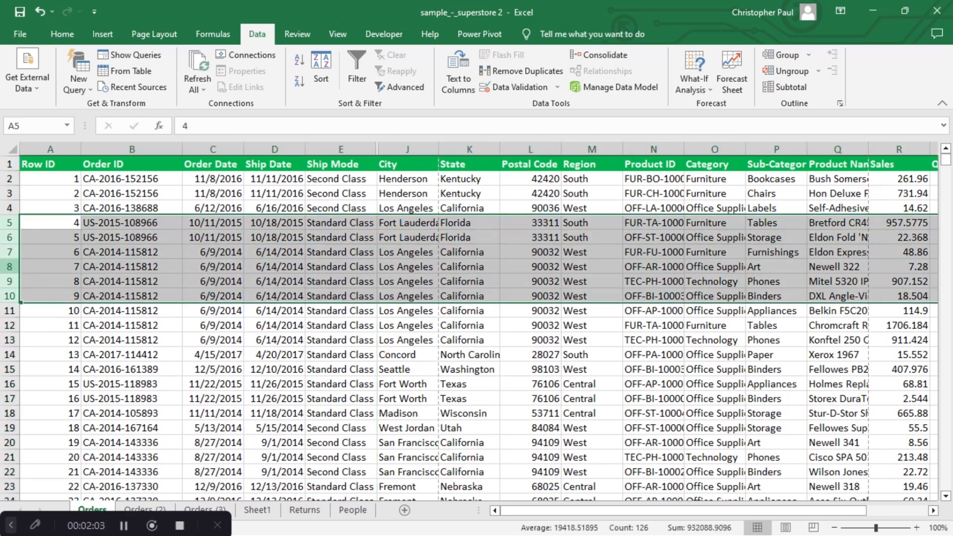
right_click(9, 270)
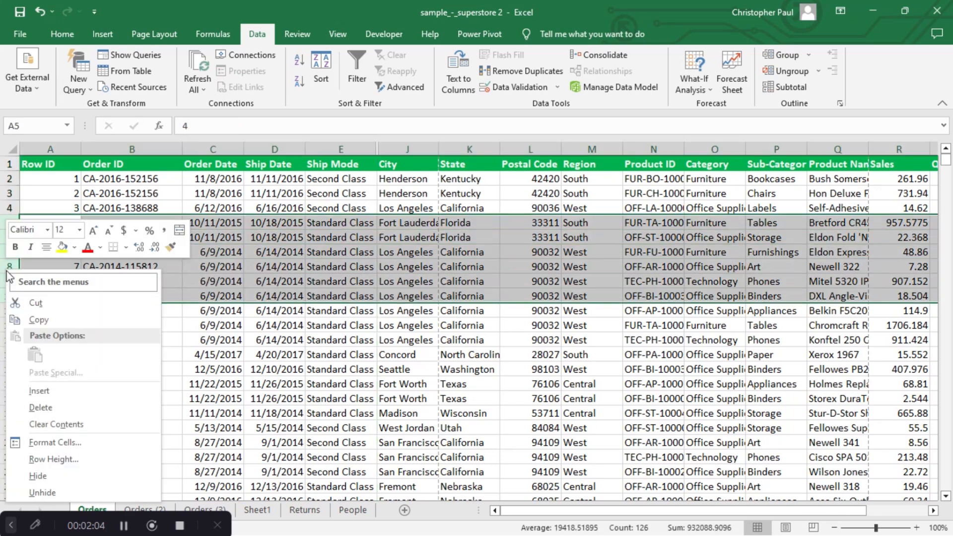
click(38, 477)
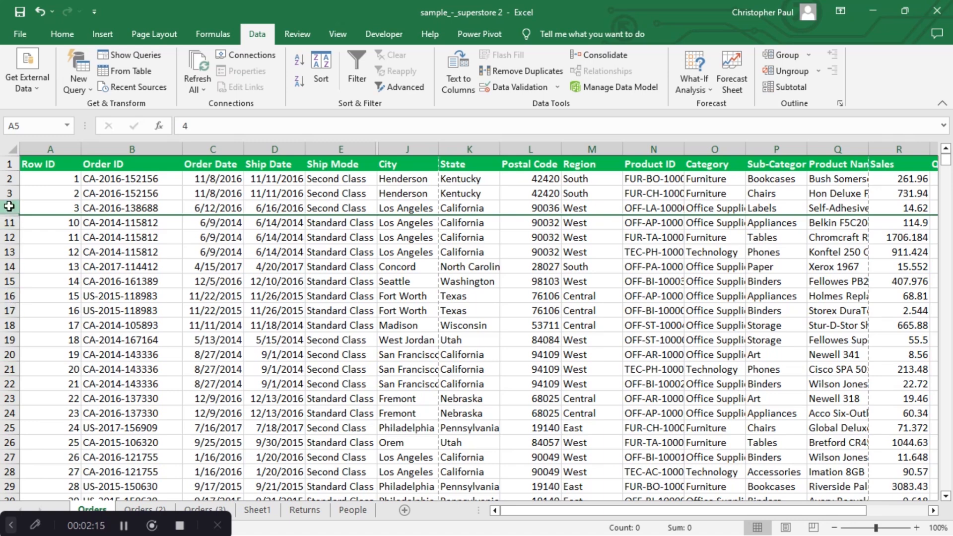
Unhide rows 5 to 10 and the hidden columns between Ship Mode and City.
drag(9, 208, 8, 223)
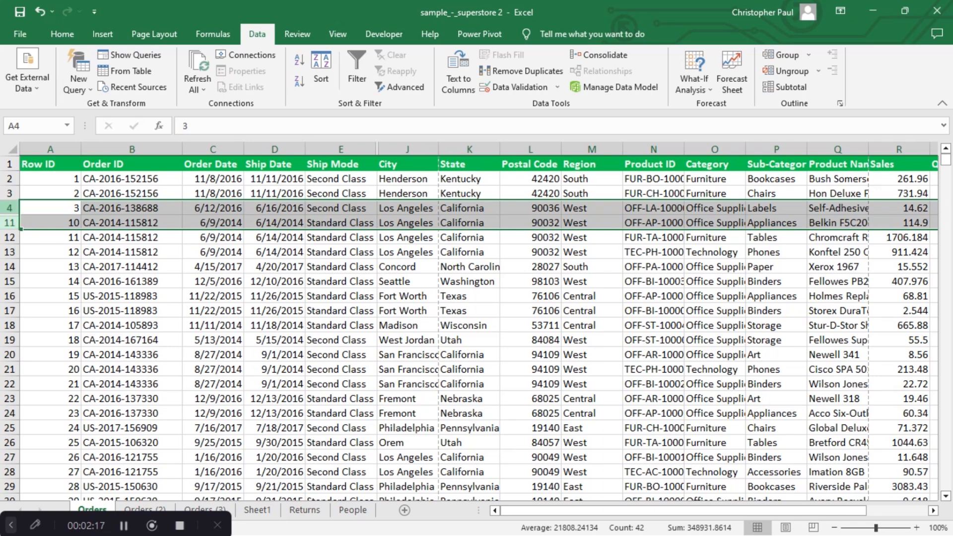
right_click(10, 212)
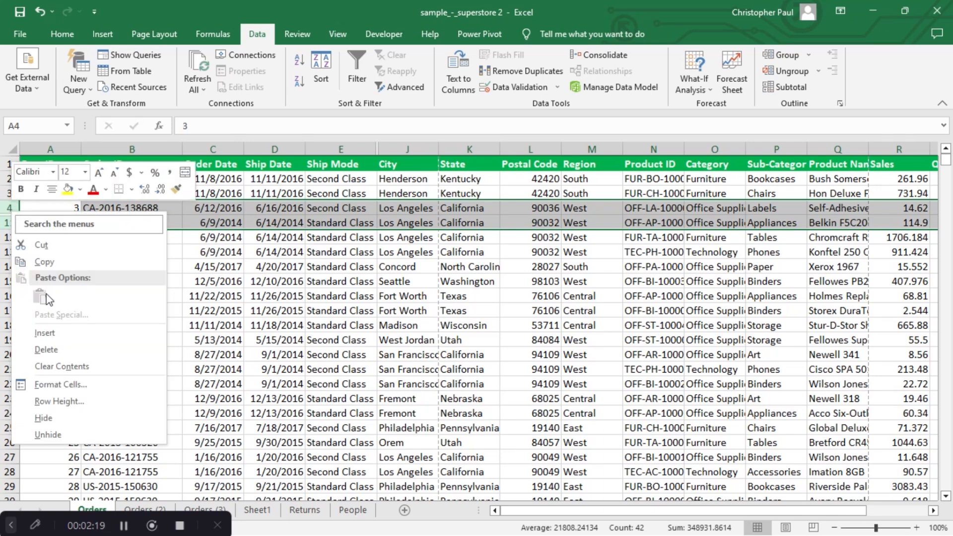
click(48, 434)
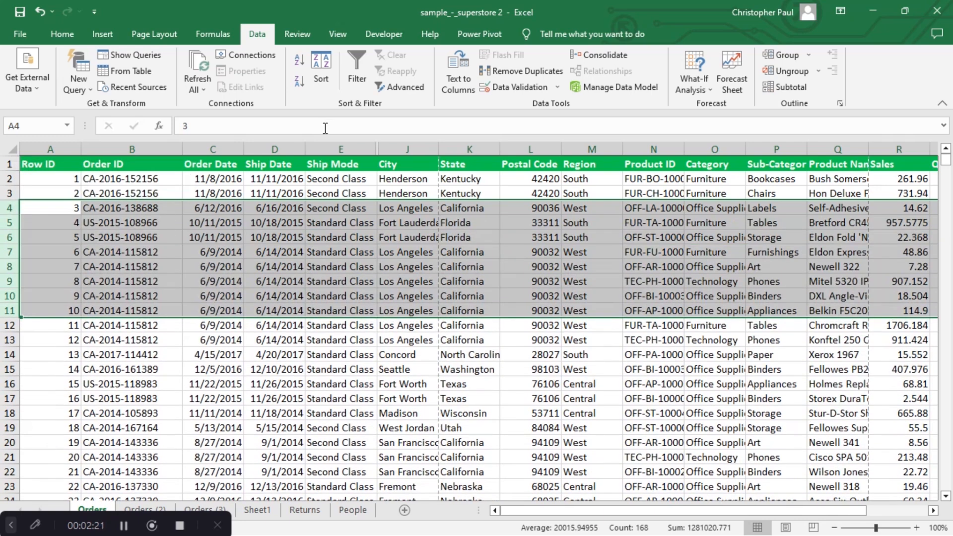
click(369, 143)
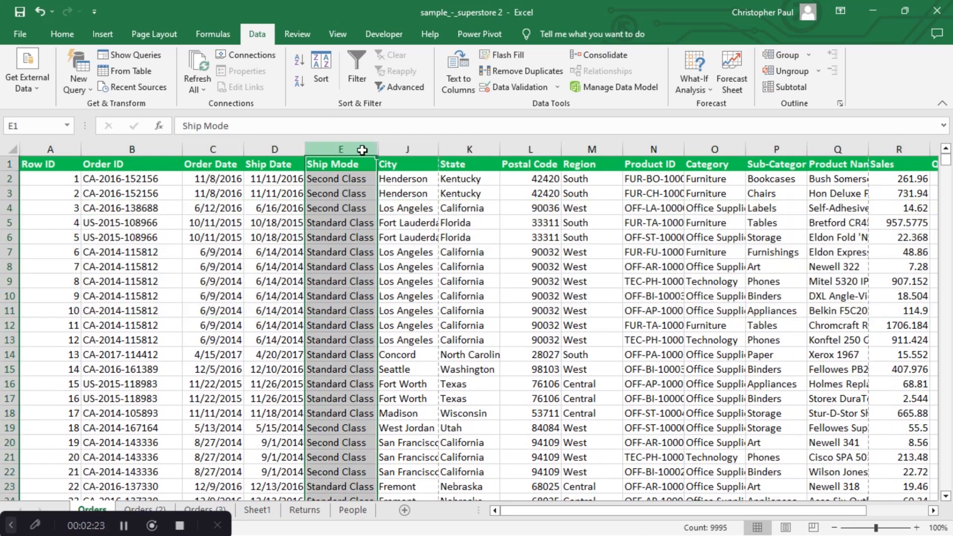
drag(355, 147, 395, 151)
right_click(382, 189)
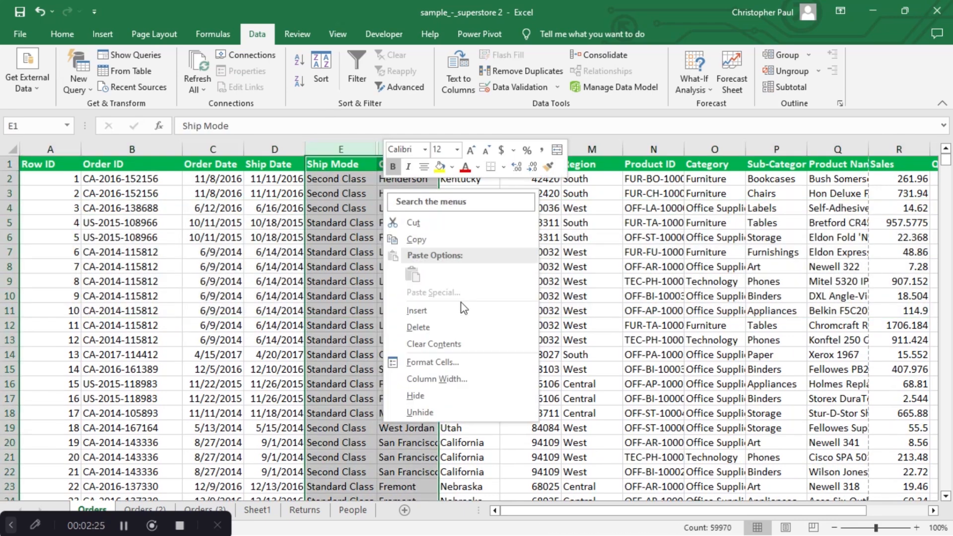
click(419, 412)
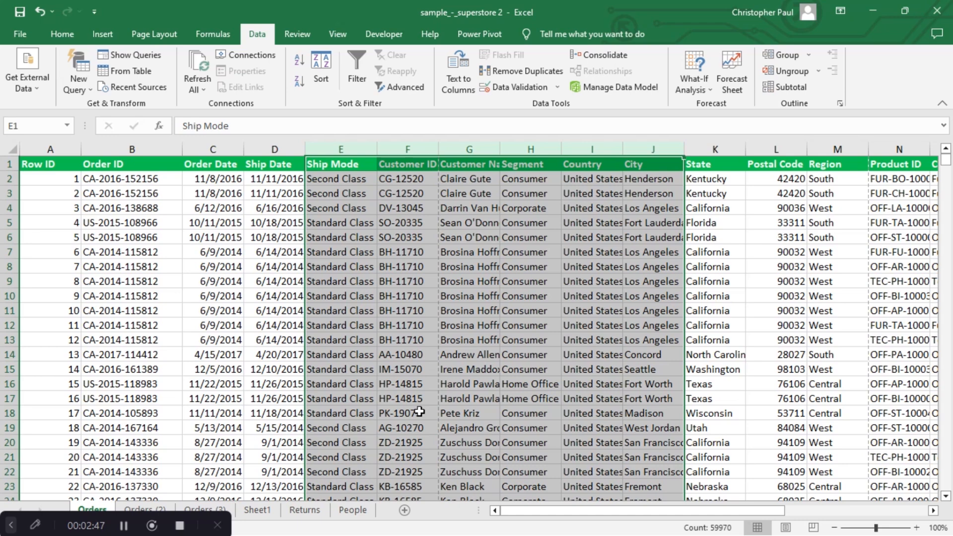
click(679, 337)
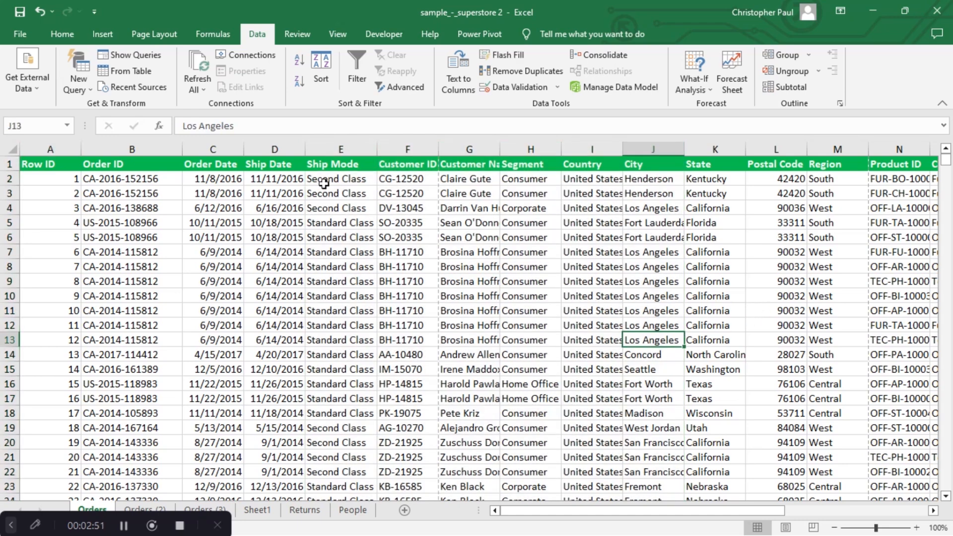
Freeze the top row of the Orders sheet and check the header against records further down.
mouse_move(947, 160)
mouse_down()
mouse_move(947, 196)
mouse_move(949, 156)
mouse_up()
mouse_move(948, 162)
mouse_down()
mouse_move(947, 214)
mouse_move(948, 160)
mouse_up()
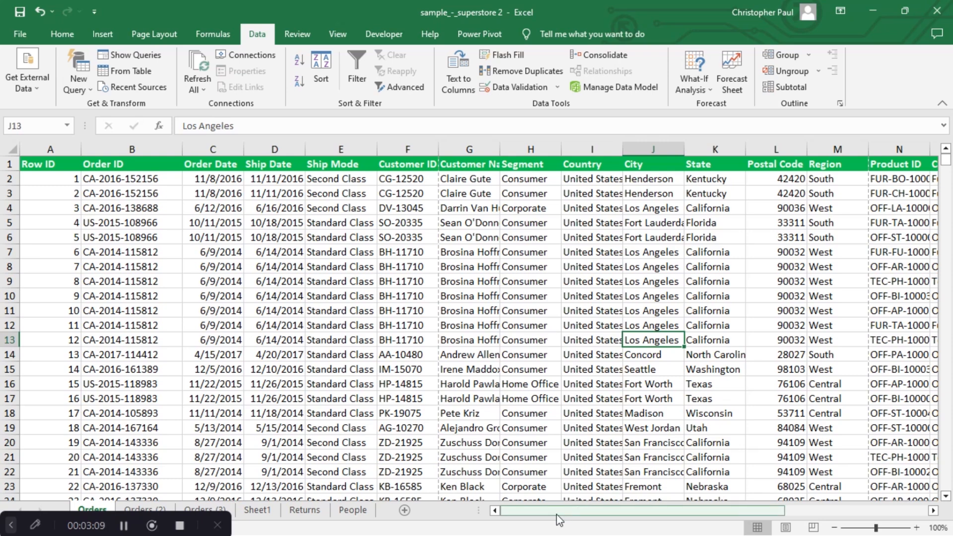
mouse_move(558, 520)
mouse_down()
mouse_move(653, 518)
mouse_move(539, 521)
mouse_up()
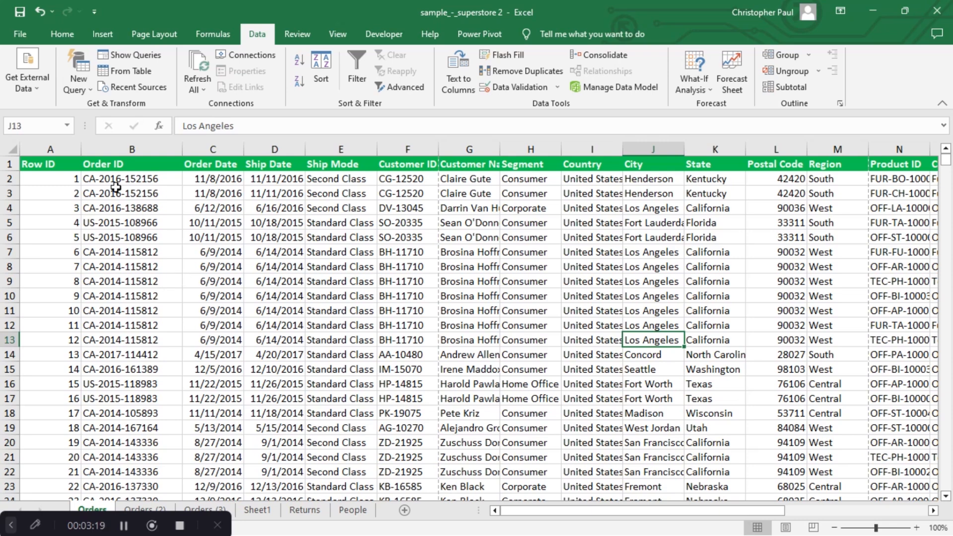
click(340, 37)
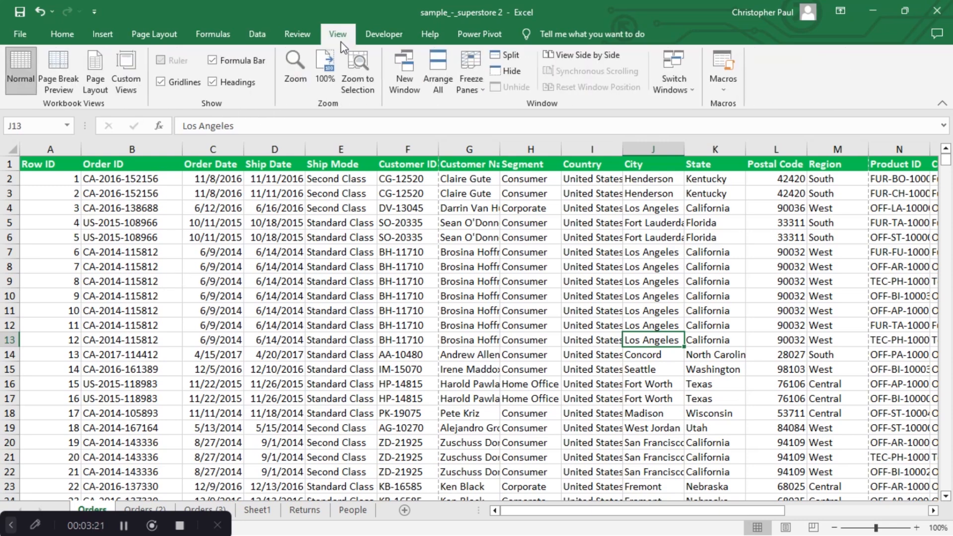
click(471, 90)
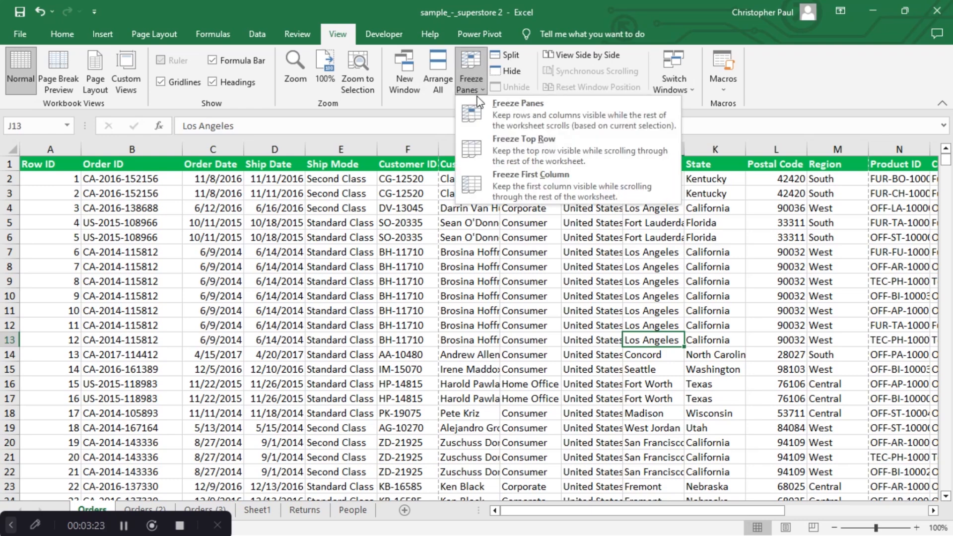
click(533, 164)
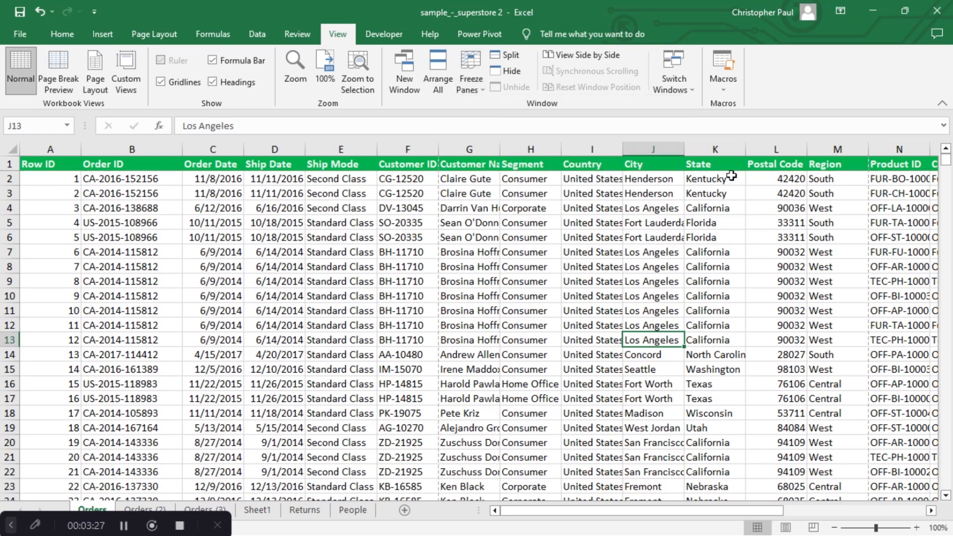
mouse_move(947, 162)
mouse_down()
mouse_move(946, 250)
mouse_move(949, 165)
mouse_up()
Freeze the first column of the Orders sheet and check the Row ID column against columns further across.
click(478, 93)
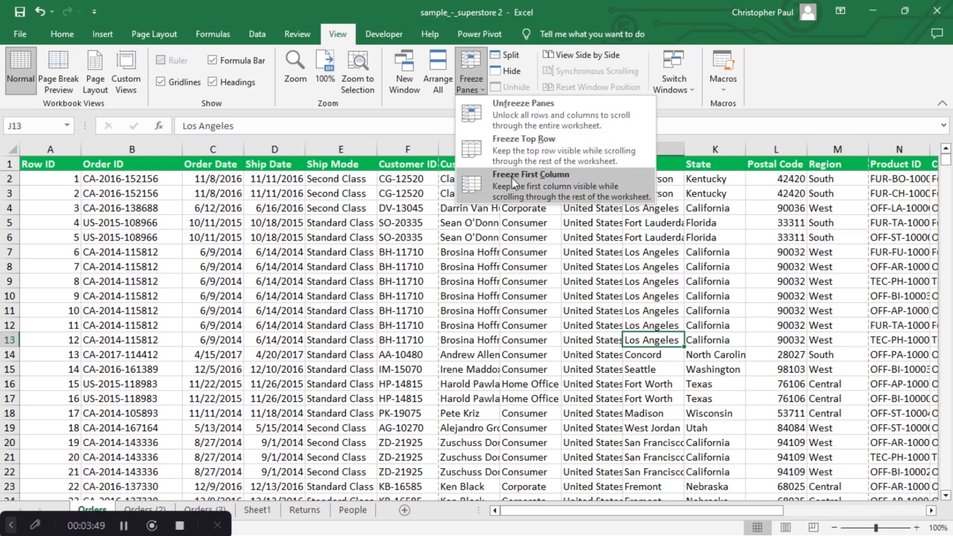
click(511, 177)
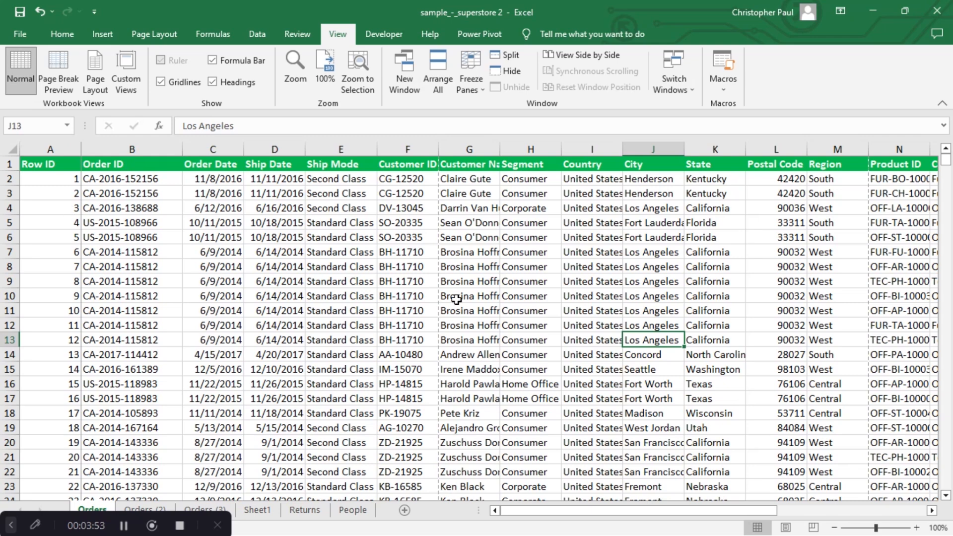
drag(599, 517, 521, 524)
Unfreeze the first column and freeze panes at cell J13 in the Orders sheet.
click(472, 81)
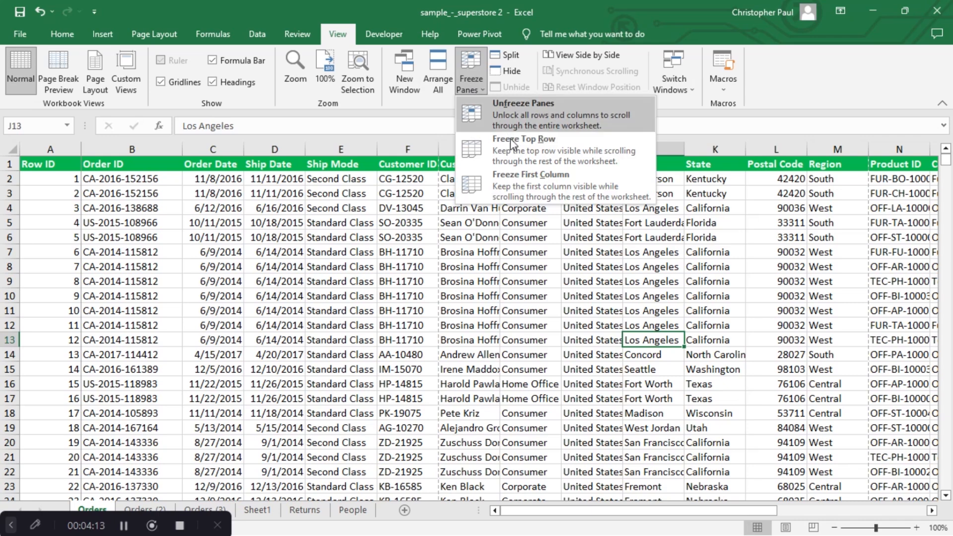
click(523, 117)
click(479, 84)
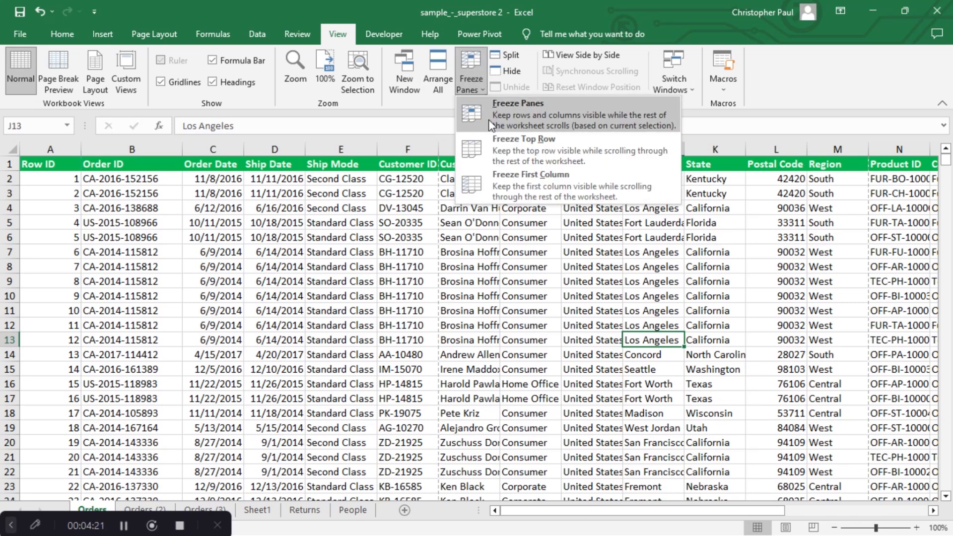
click(514, 127)
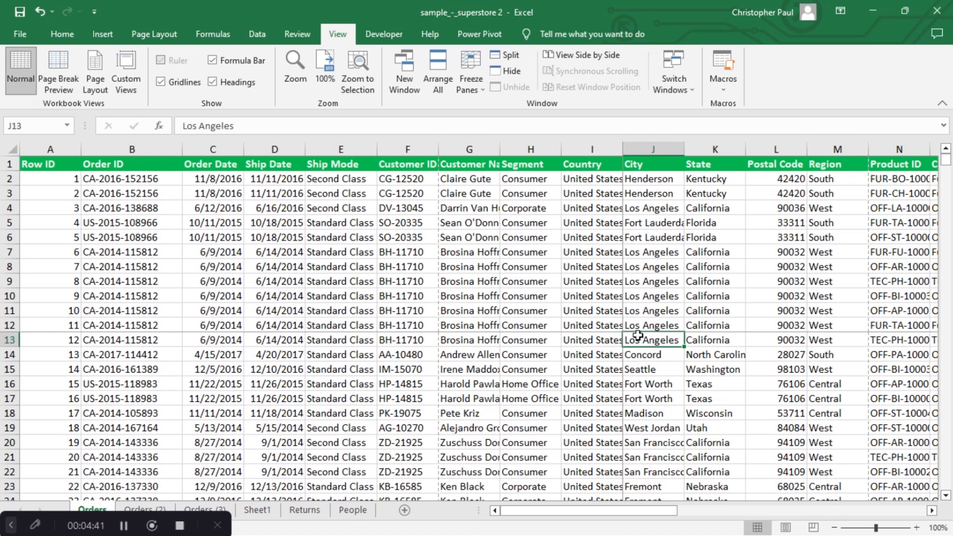
Undo the unhiding of the Customer ID through Country columns and unfreeze the panes set at row 13.
key(ctrl+z)
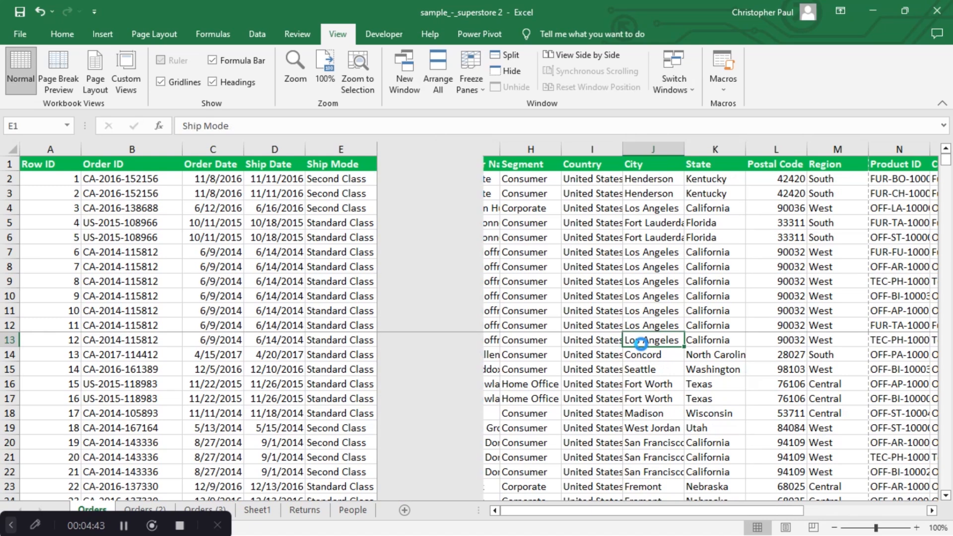
click(591, 357)
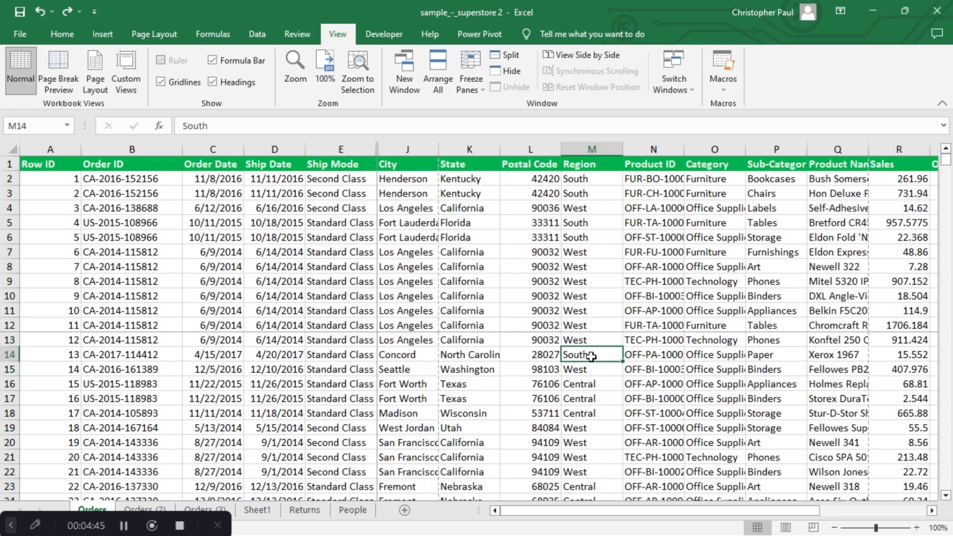
click(300, 341)
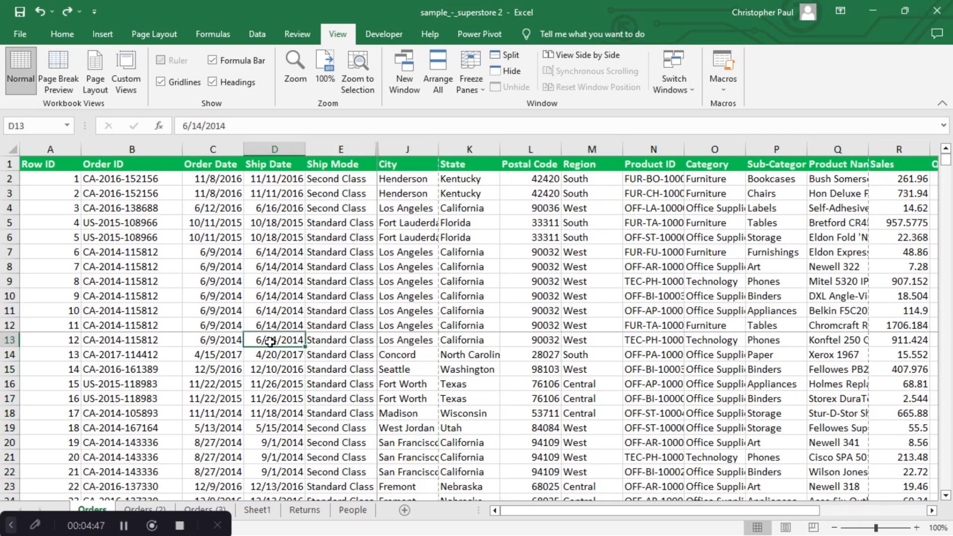
click(470, 82)
click(497, 114)
Freeze panes at cell D12 to lock rows 1 to 11 and the Row ID through Order Date columns.
click(272, 327)
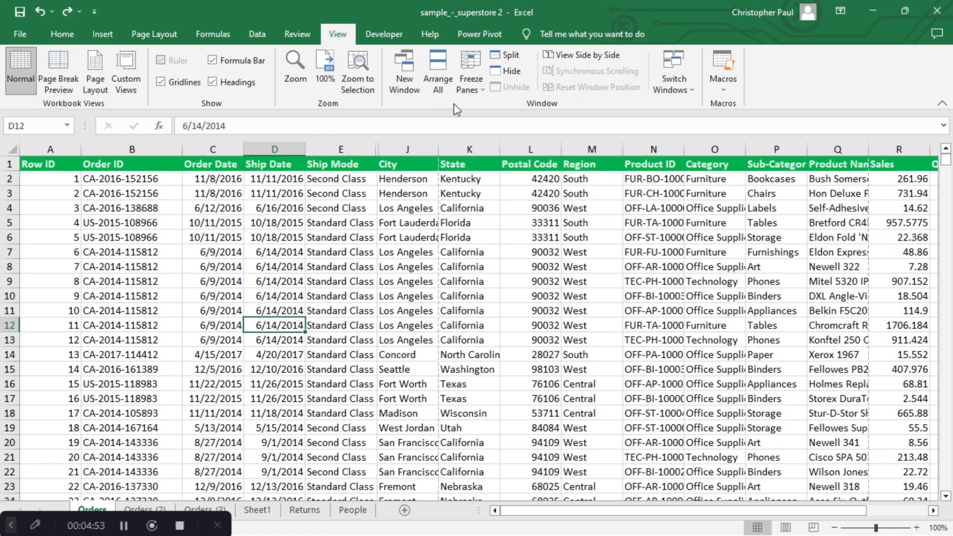
click(475, 76)
click(511, 101)
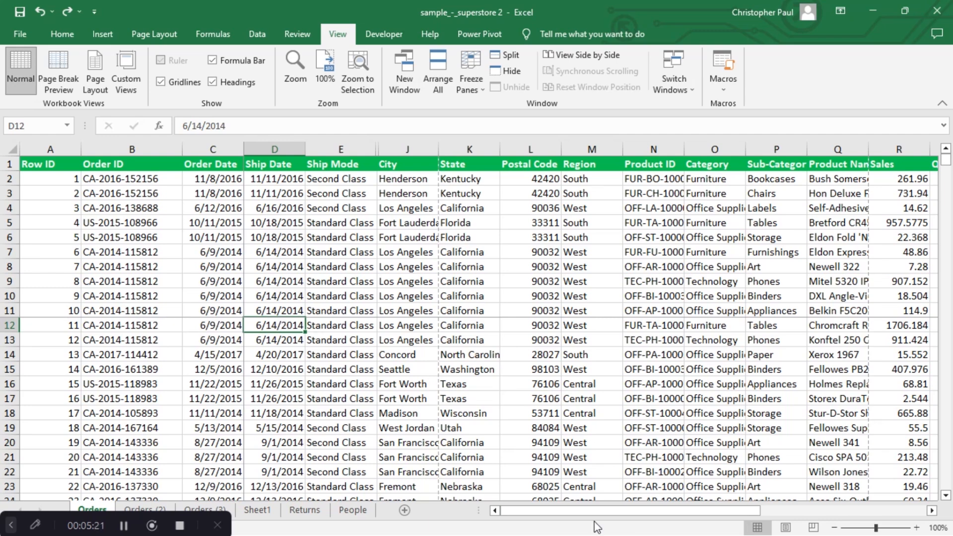
Examine the frozen rows and columns against the columns up to Profit and the records beyond row 1000.
drag(594, 521, 903, 517)
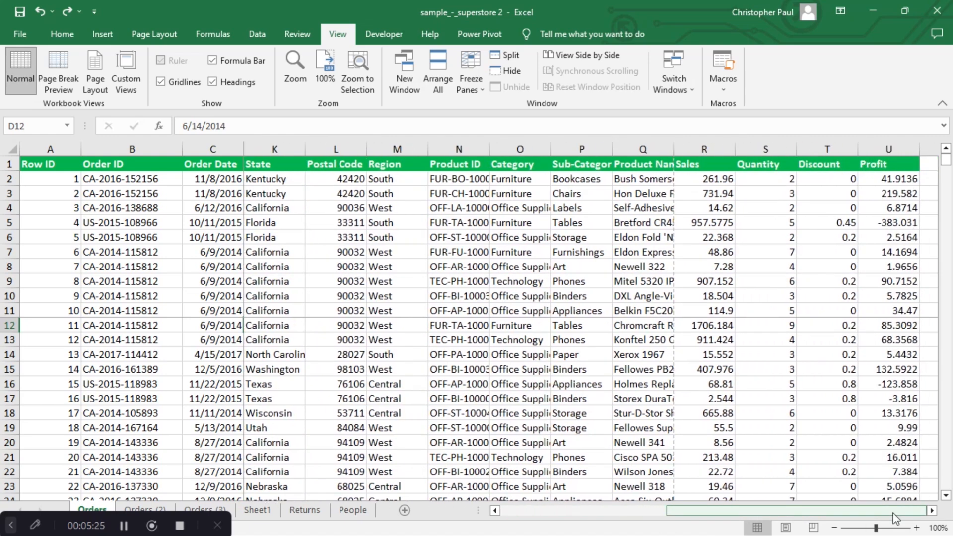
click(932, 511)
click(932, 511)
click(932, 511)
click(932, 511)
click(931, 511)
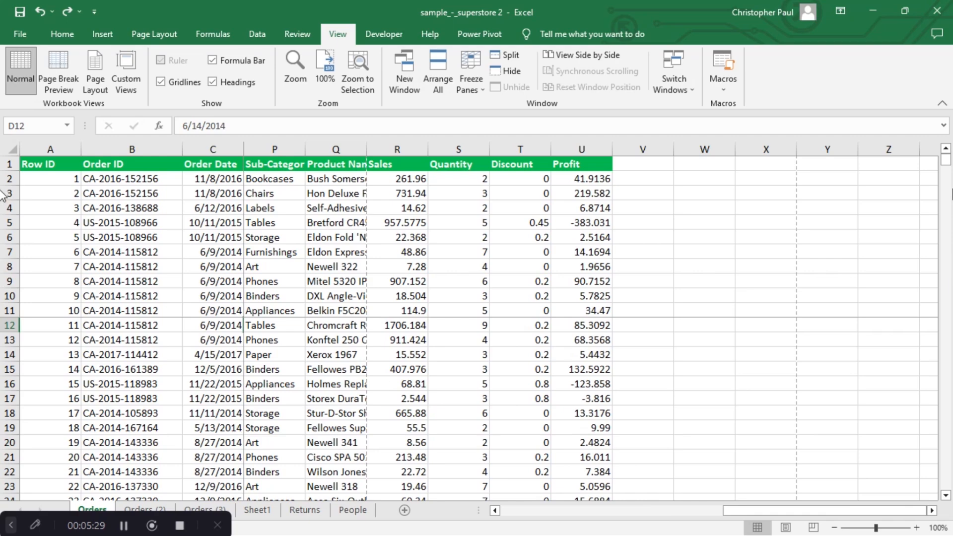
mouse_move(946, 196)
mouse_down()
mouse_move(943, 343)
mouse_move(949, 199)
mouse_up()
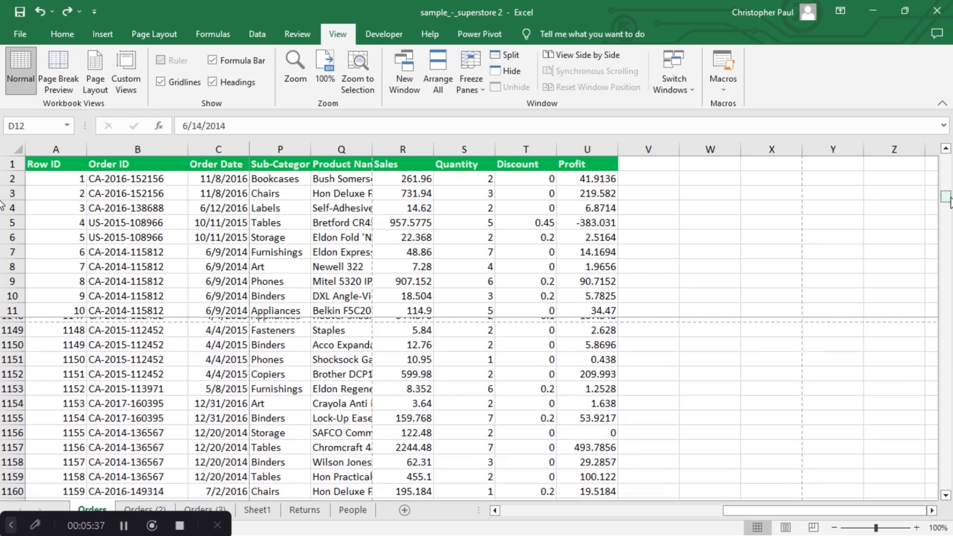